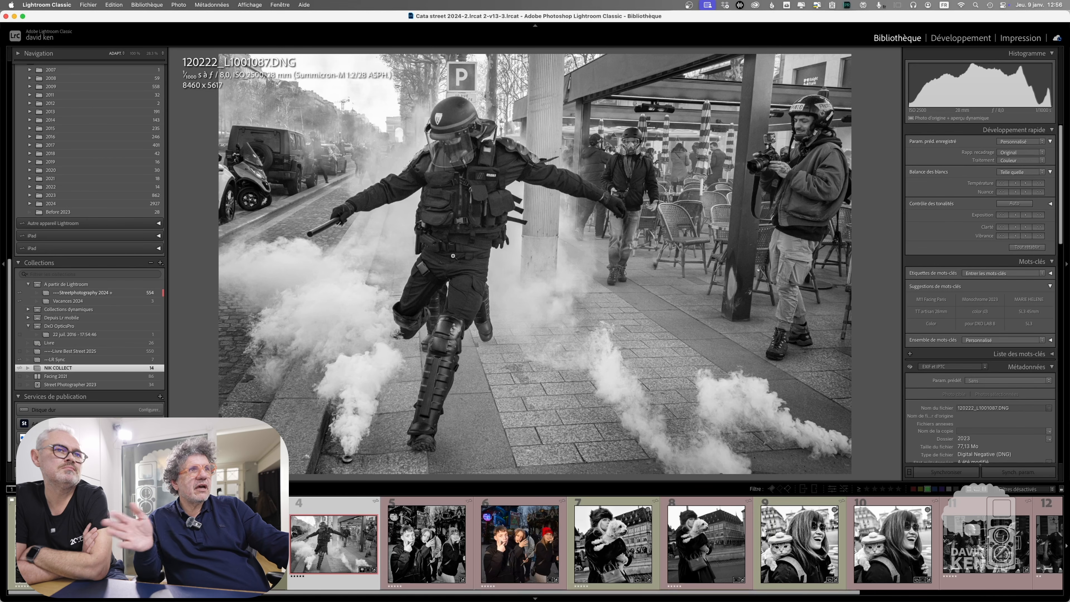
right_click(335, 547)
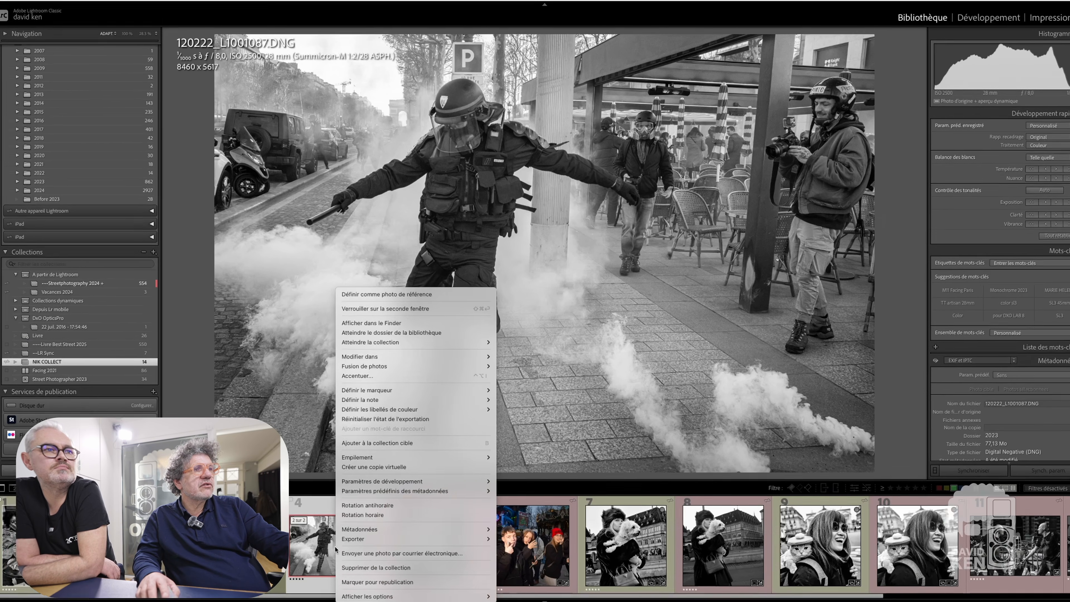
mouse_move(365, 363)
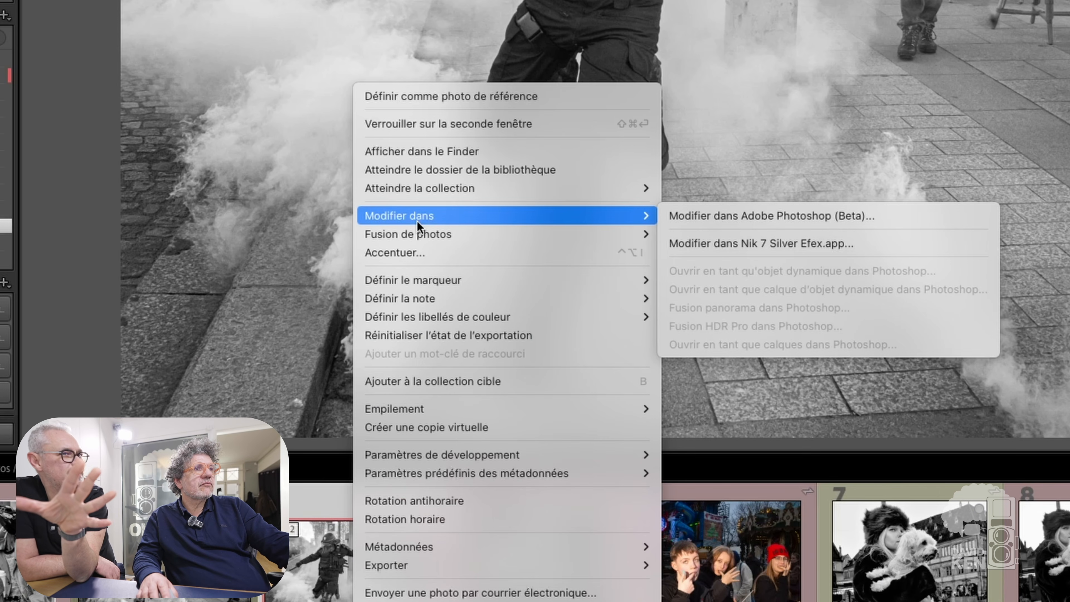
click(262, 213)
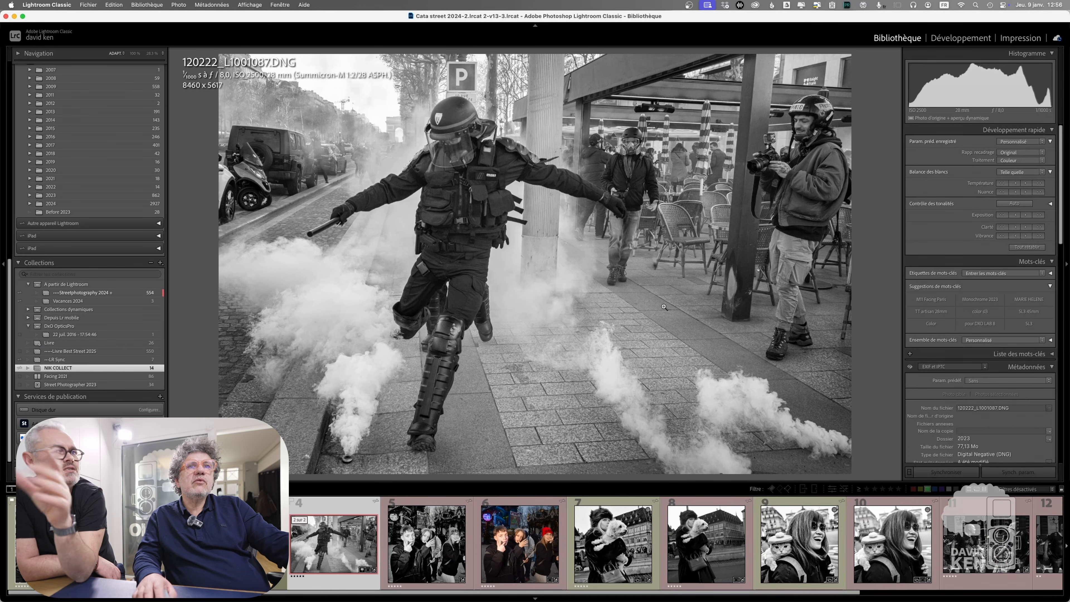
- In the Develop module, bring the photo's Saturation back up to +1 and convert it with the N&B black-and-white treatment
click(954, 39)
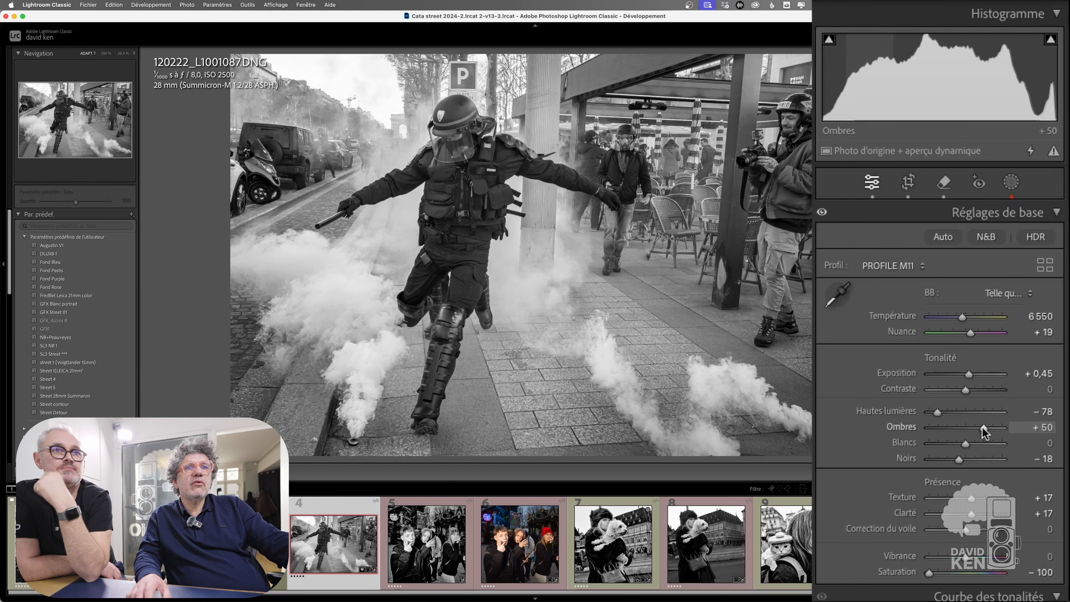
drag(929, 572, 966, 577)
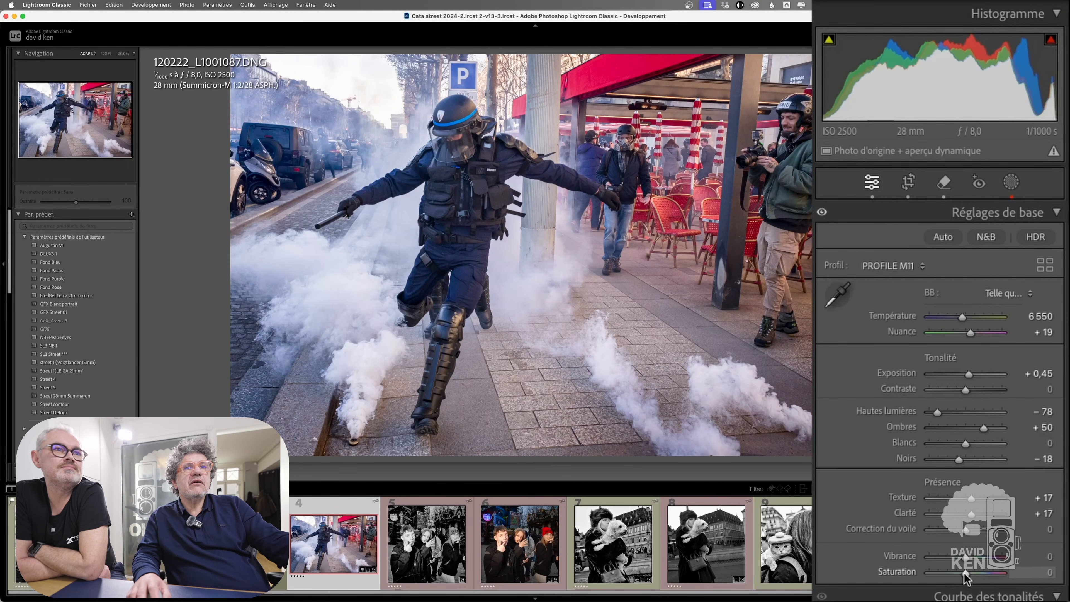
drag(963, 574, 905, 576)
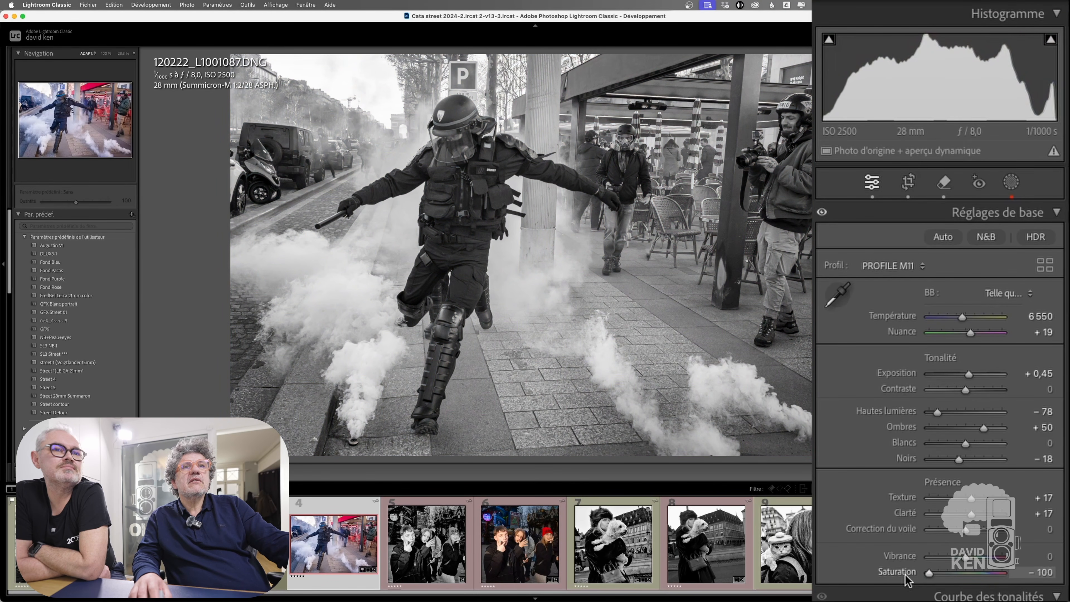
click(965, 573)
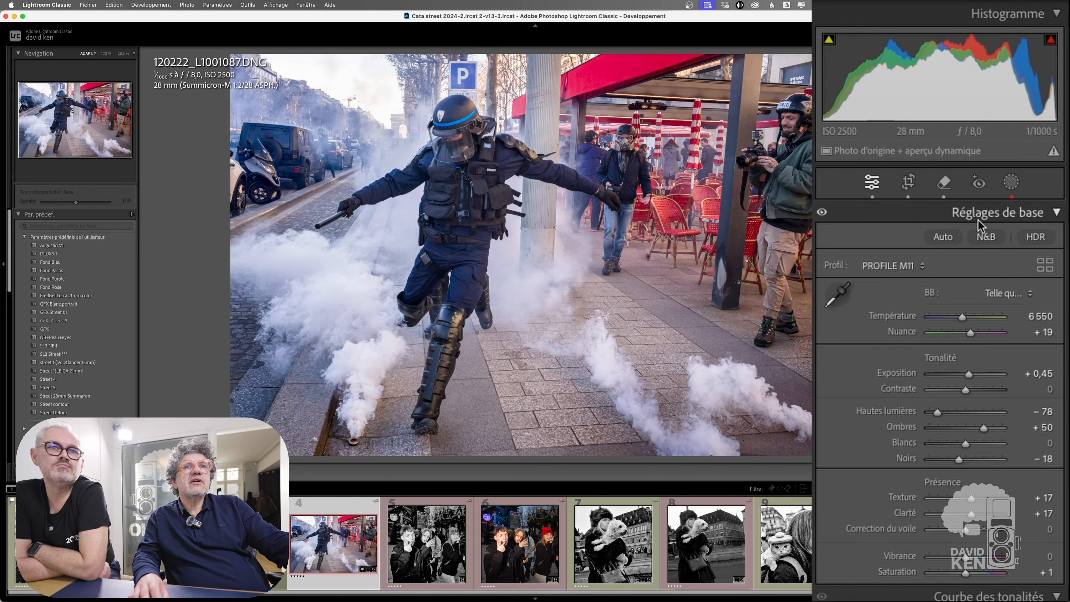
click(986, 236)
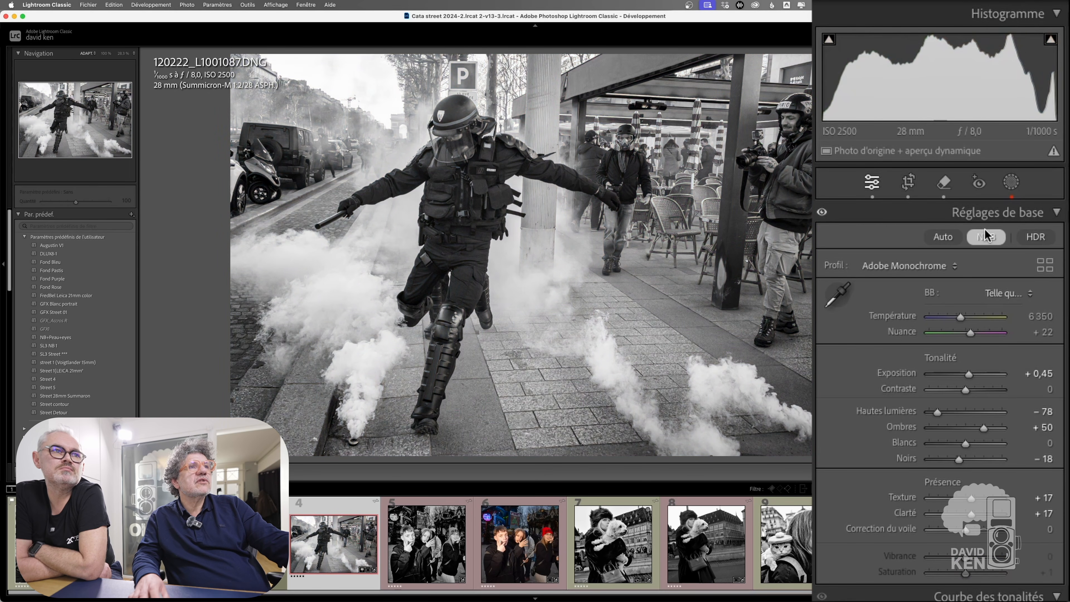
- Set Jaune to −2 in the black-and-white mix and Hautes lumières to −58 in the basic adjustments
scroll(965, 532, down, 5)
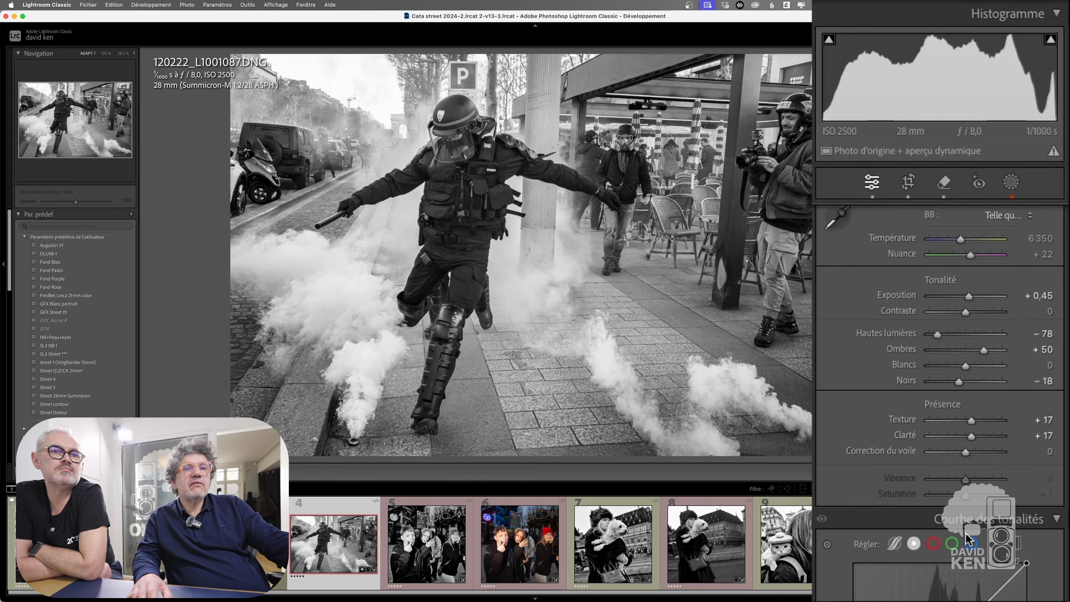
scroll(966, 534, down, 6)
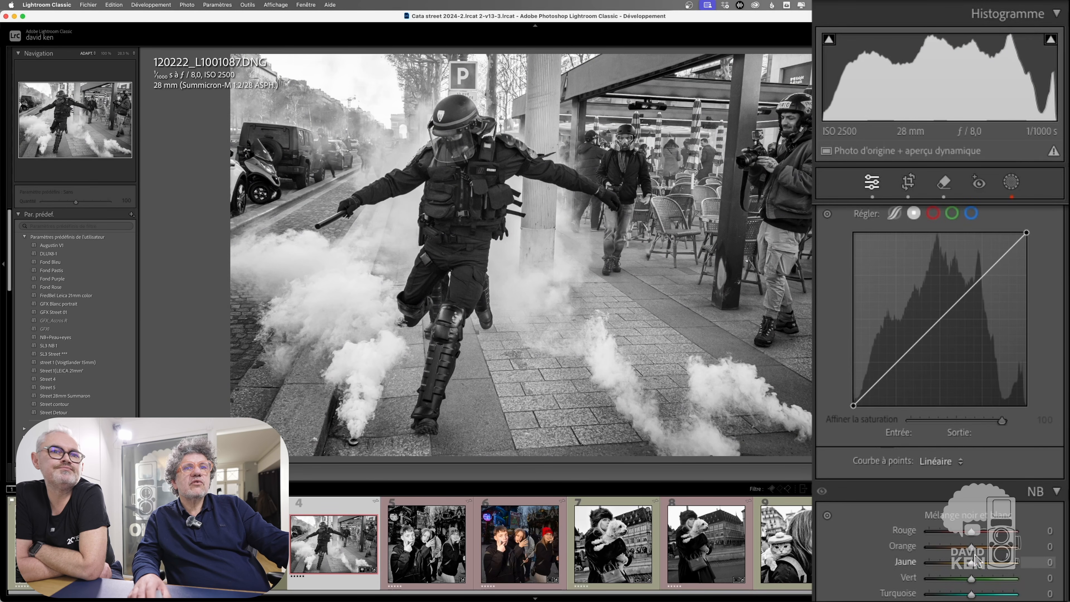
drag(970, 531, 969, 568)
double_click(965, 536)
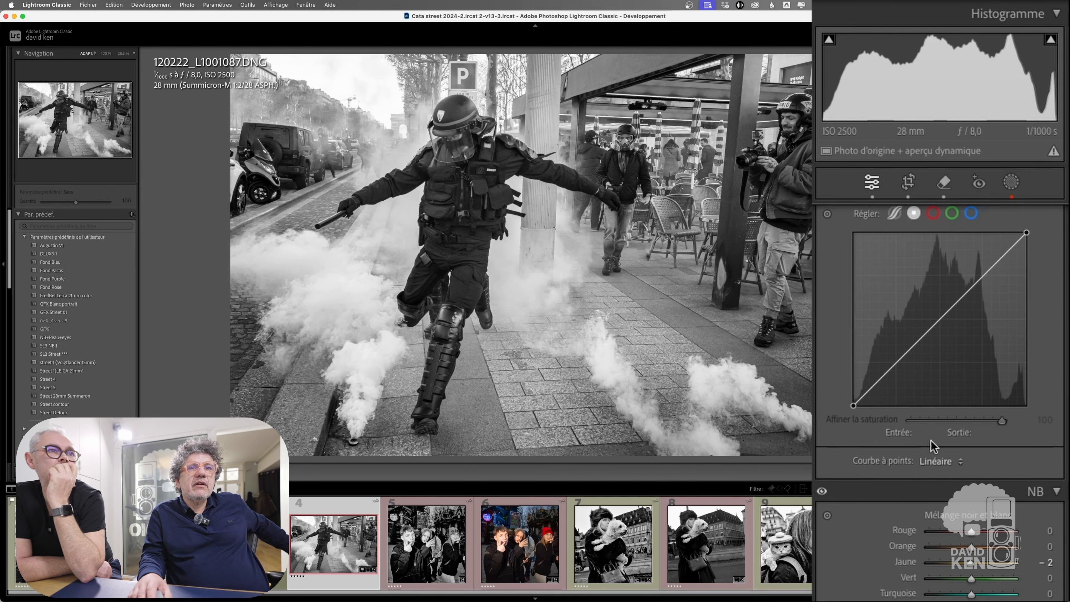
scroll(831, 324, up, 5)
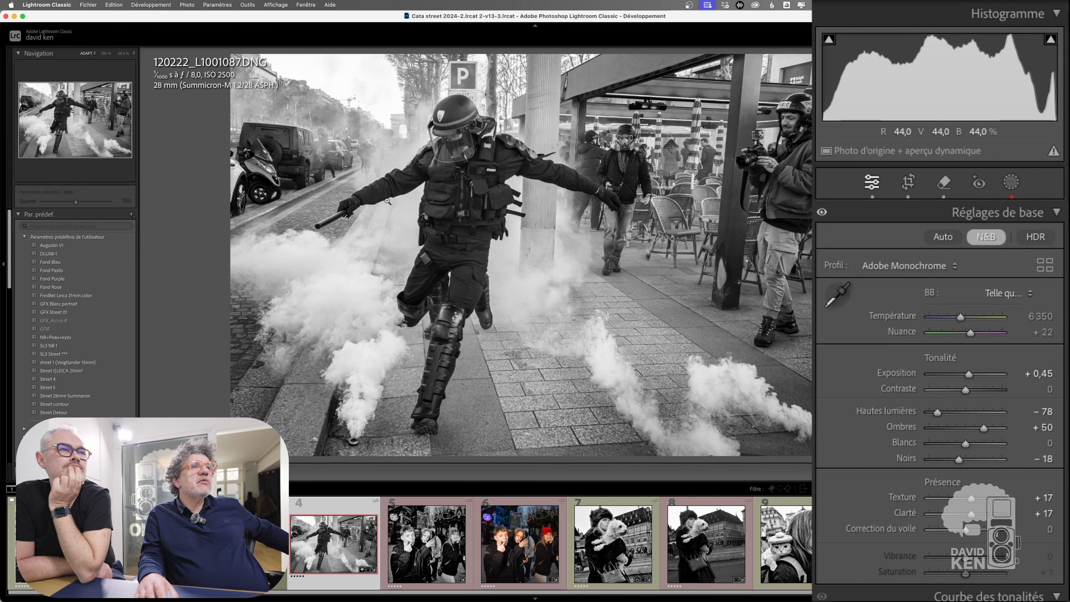
mouse_move(936, 417)
mouse_down()
mouse_move(986, 419)
mouse_move(944, 416)
mouse_up()
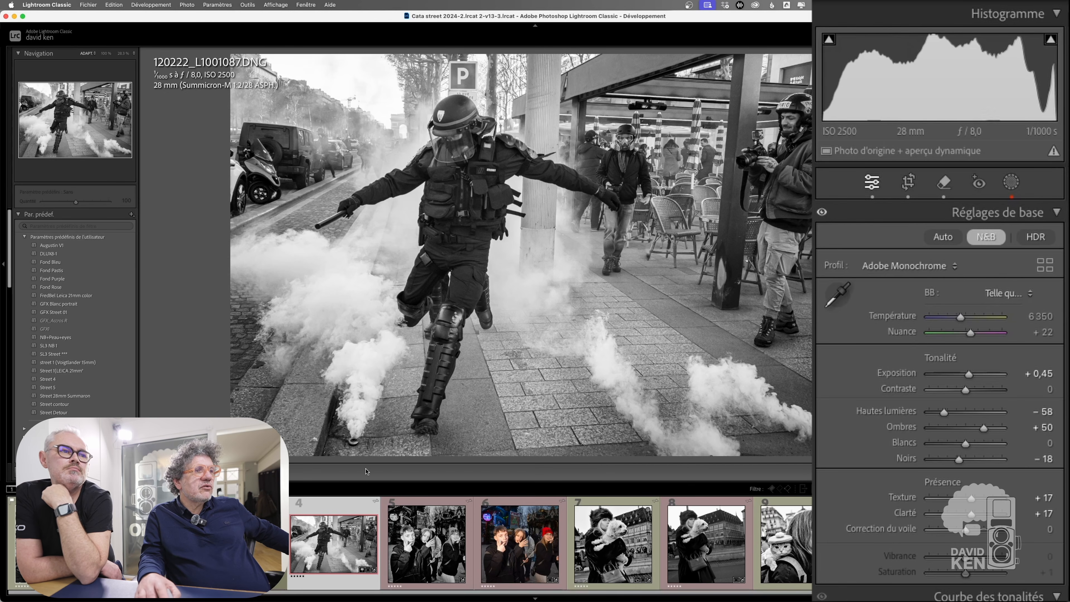
- Send the photo to Nik 7 Silver Efex as a copy with the Lightroom corrections
right_click(313, 544)
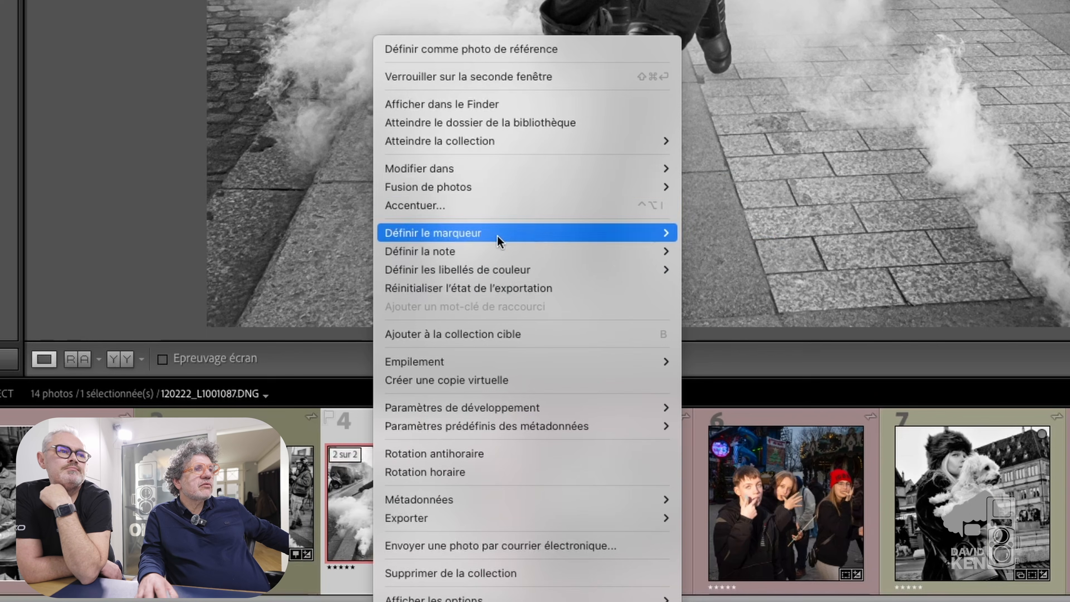
mouse_move(503, 175)
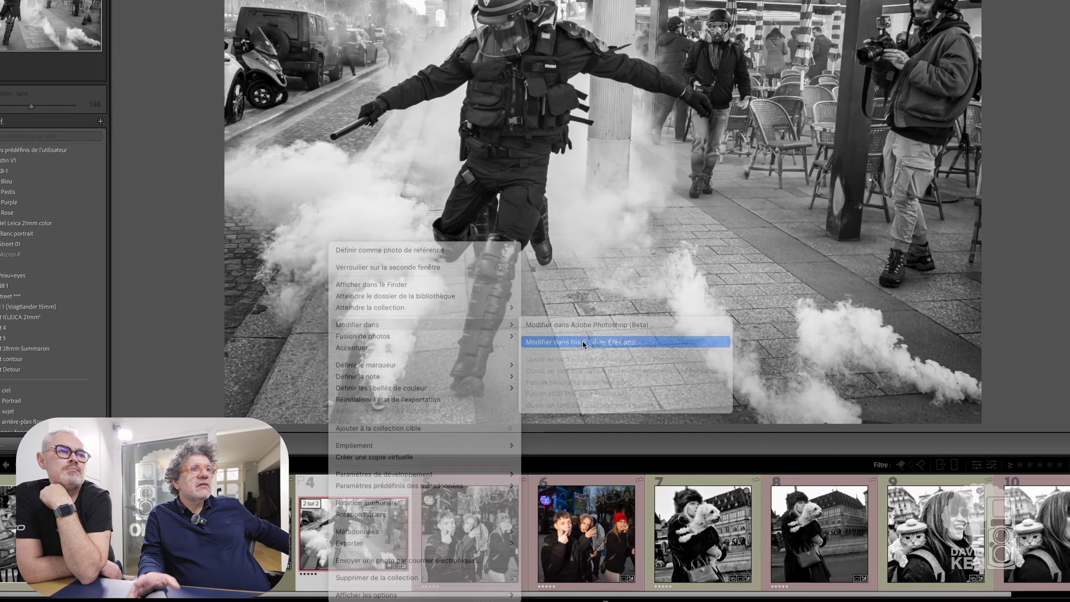
click(780, 200)
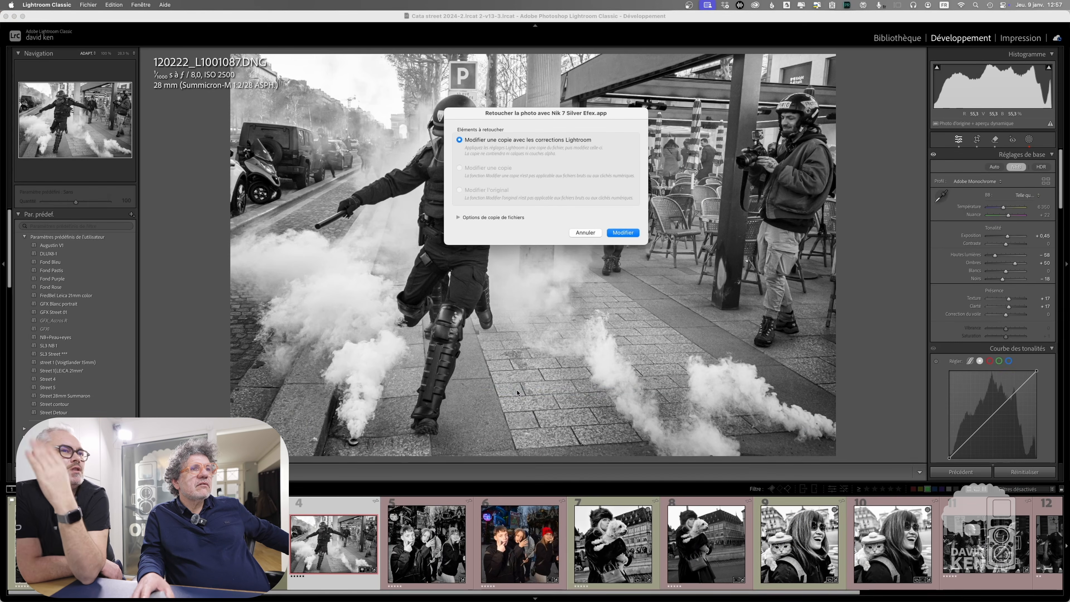
click(628, 233)
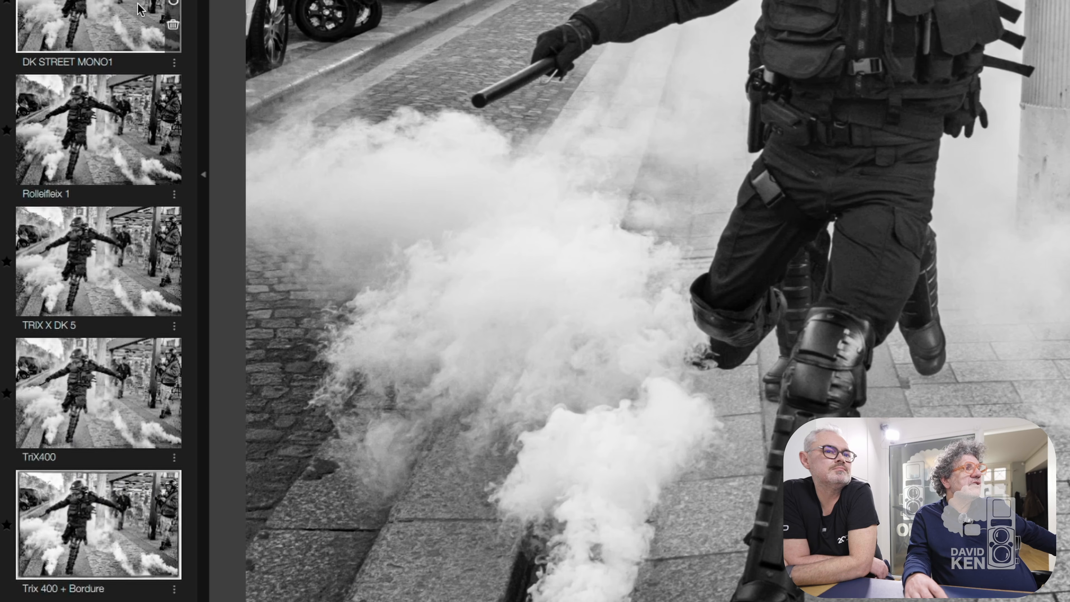
- Try the Trix 400 + Bordure personal preset on the photo and switch to the TriX400 preset instead
mouse_move(70, 260)
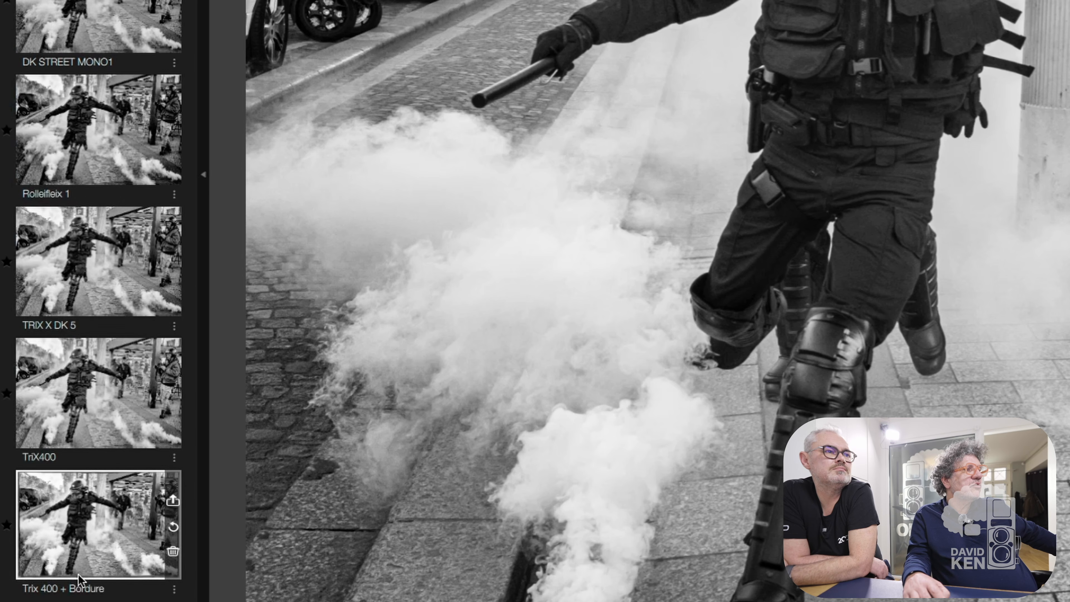
click(91, 544)
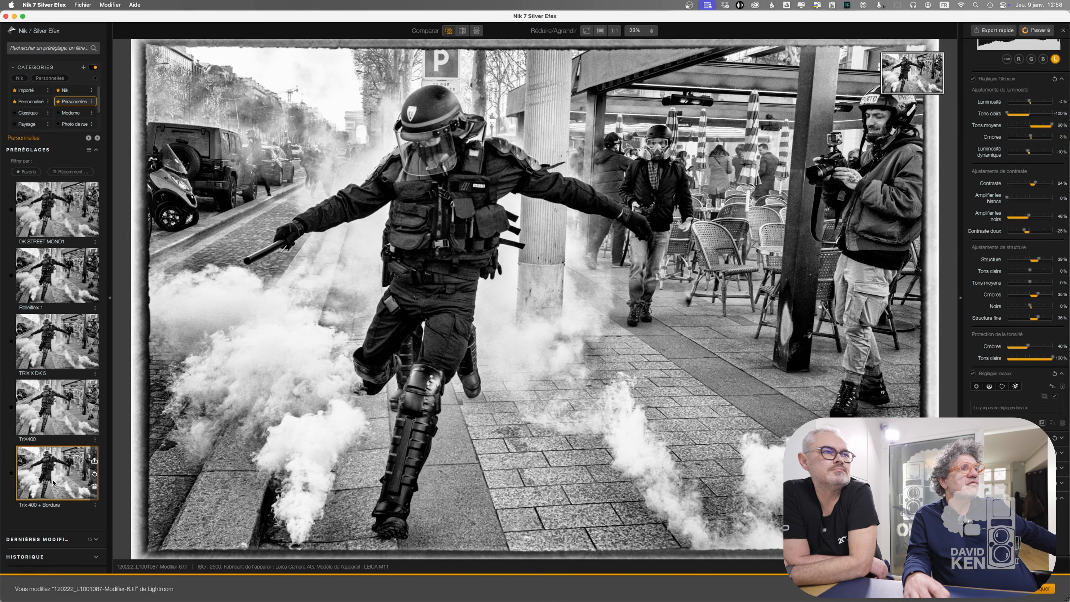
click(54, 408)
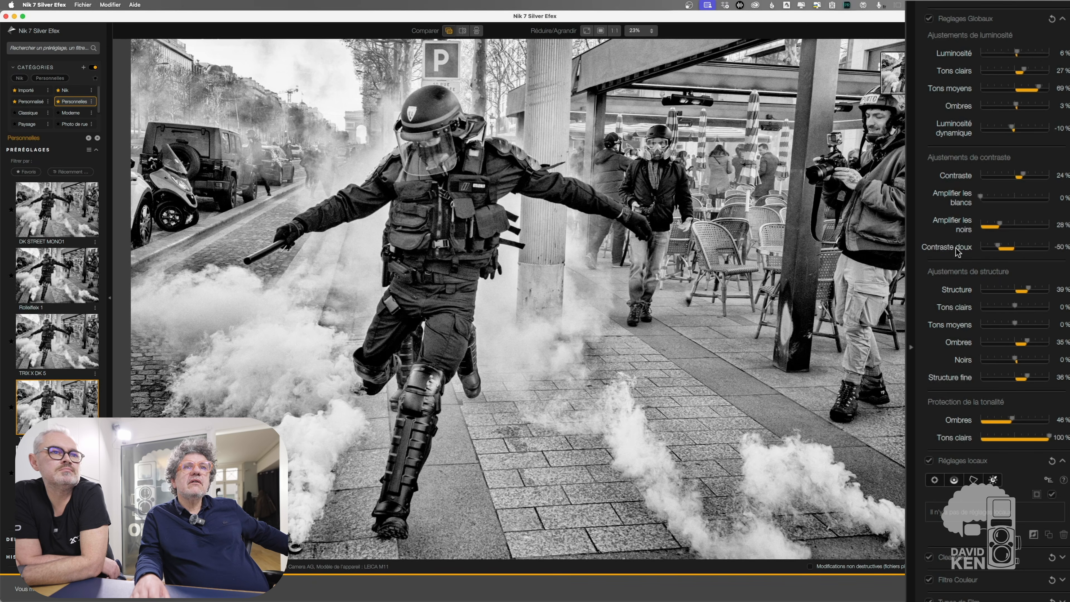
- In the global adjustments, set Contraste doux to −34 % and Amplifier les noirs to 40 %, with Tons clairs protection at 100 %
drag(1002, 249, 1004, 248)
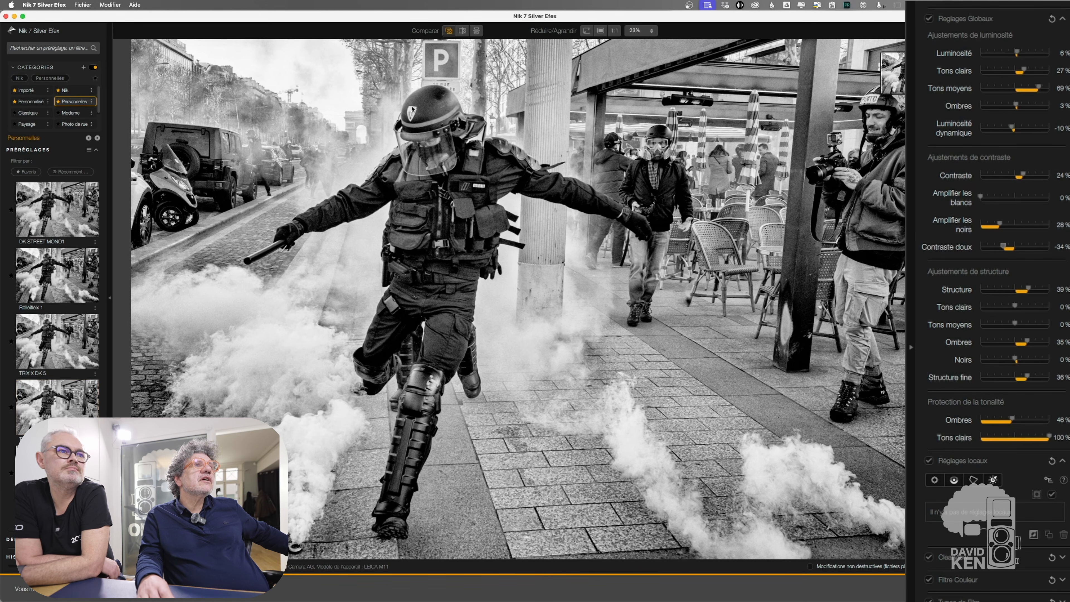
scroll(473, 118, up, 3)
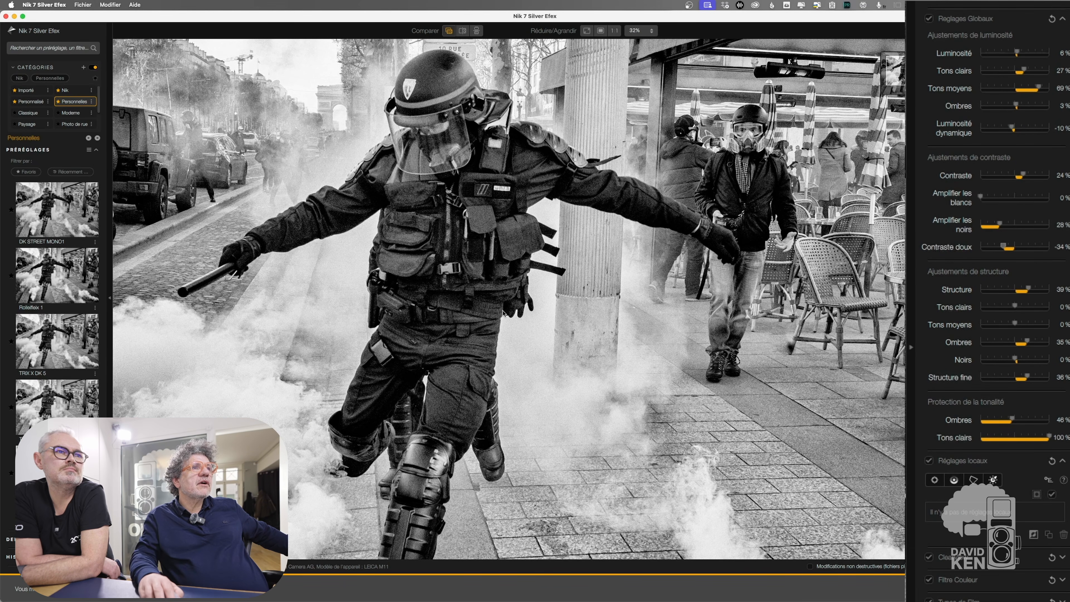
scroll(503, 314, up, 5)
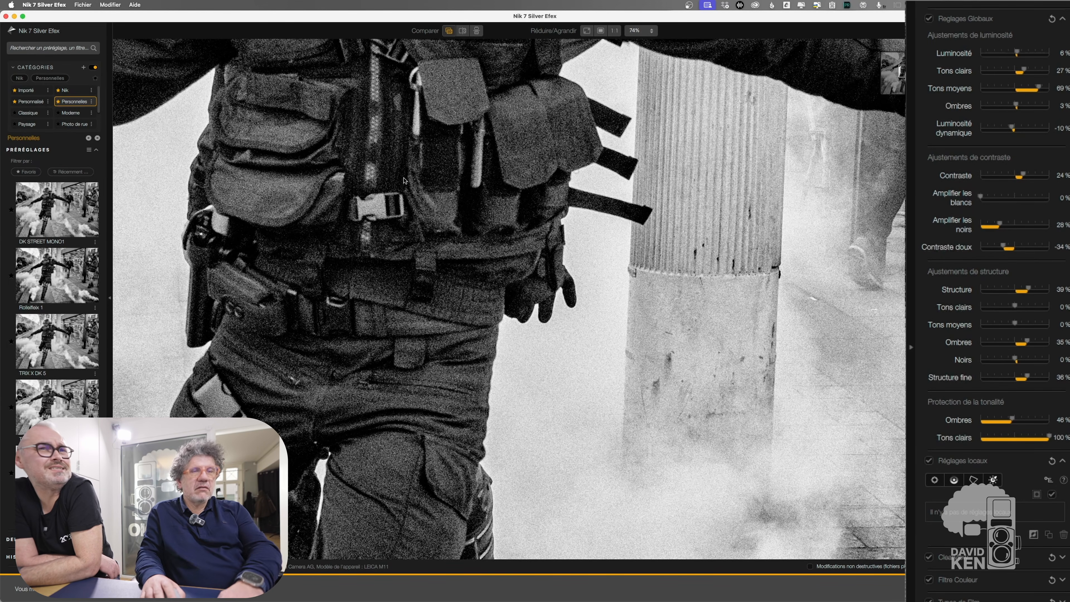
key(super+0)
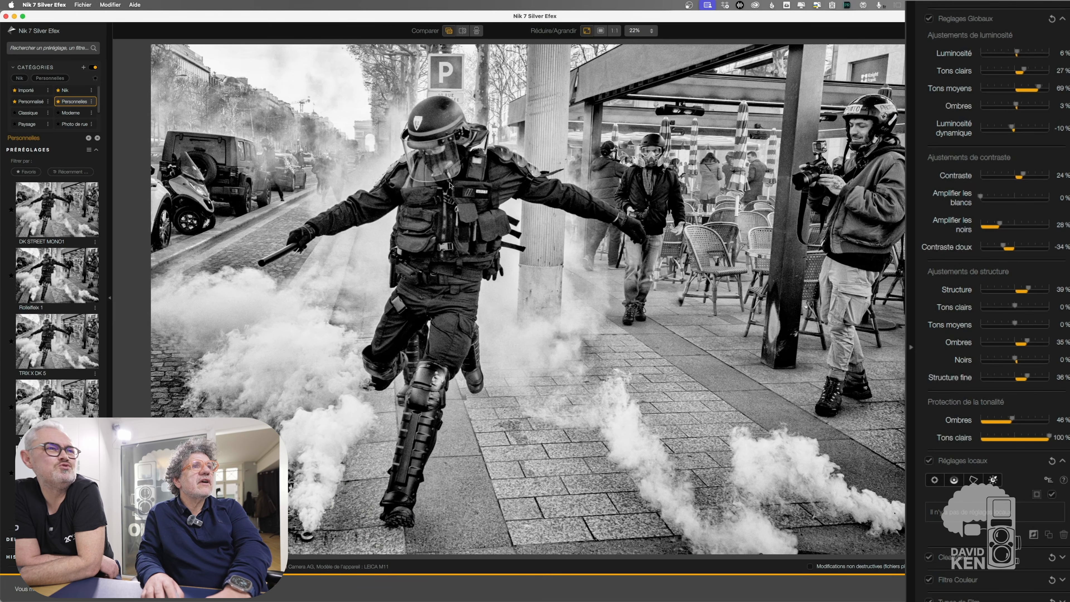
click(449, 186)
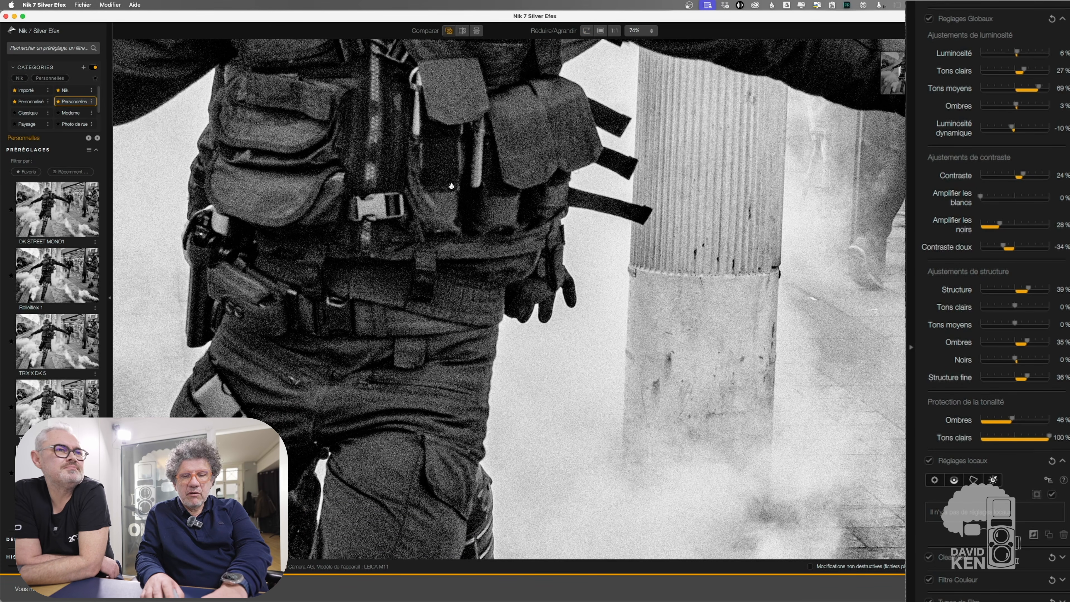
drag(451, 186, 783, 165)
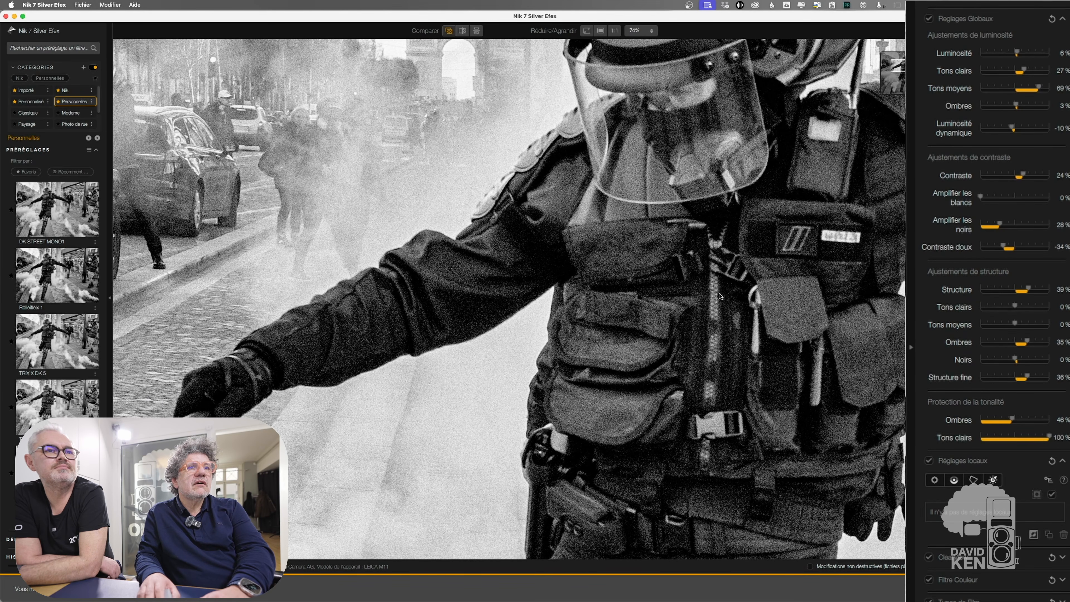
scroll(719, 296, down, 5)
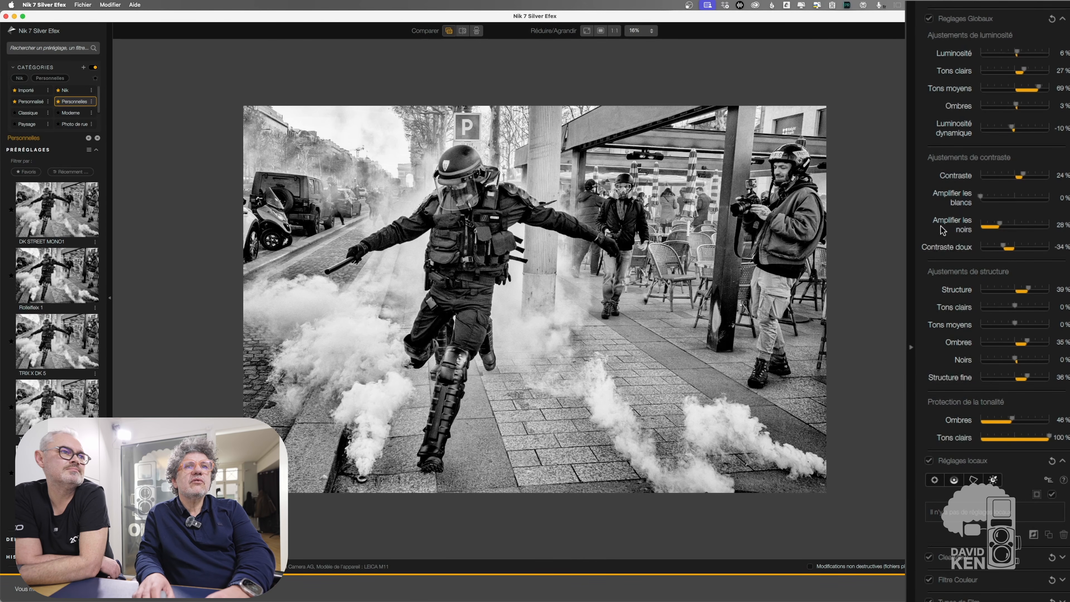
mouse_move(999, 226)
mouse_down()
mouse_move(1030, 227)
mouse_move(1001, 229)
mouse_move(1017, 231)
mouse_move(1008, 233)
mouse_up()
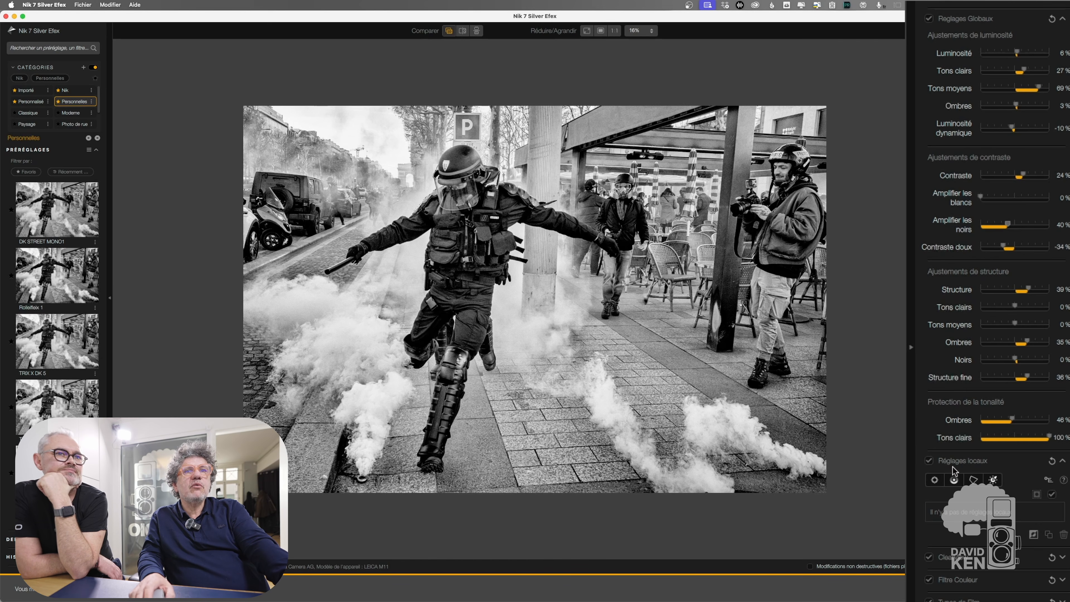
mouse_move(1045, 438)
mouse_down()
mouse_move(983, 438)
mouse_move(1048, 438)
mouse_up()
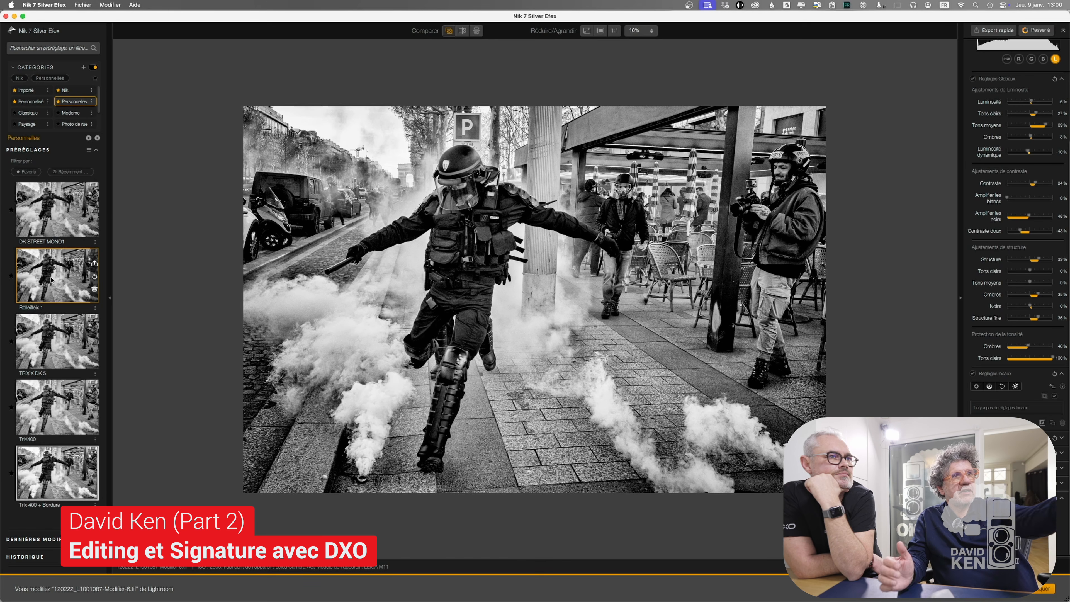
- Compare the TRIX X DK 5 and TriX400 presets on the photo and settle on TriX400
click(53, 342)
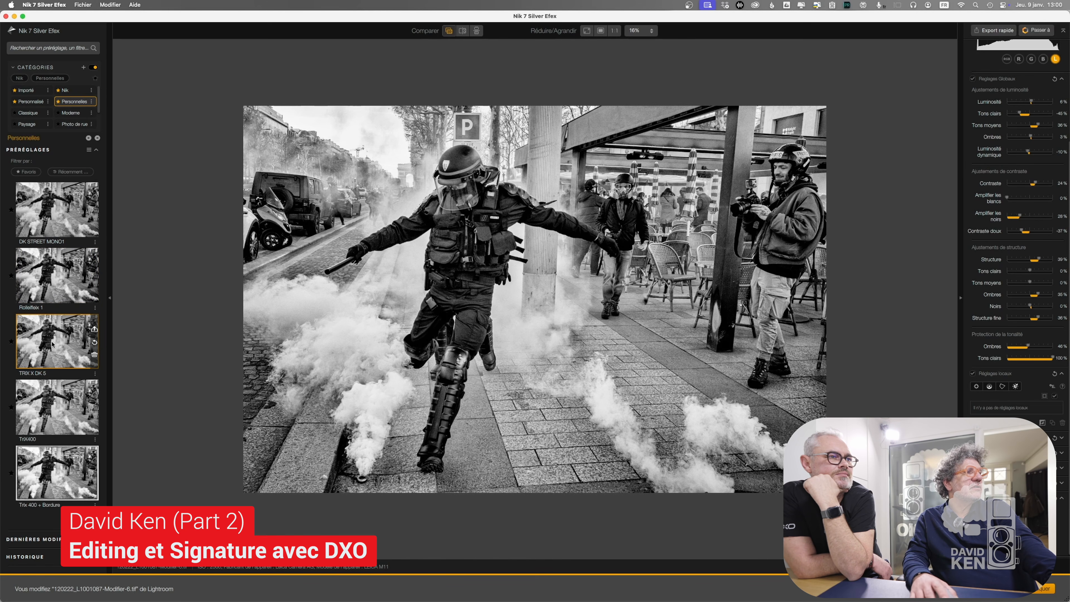
click(54, 406)
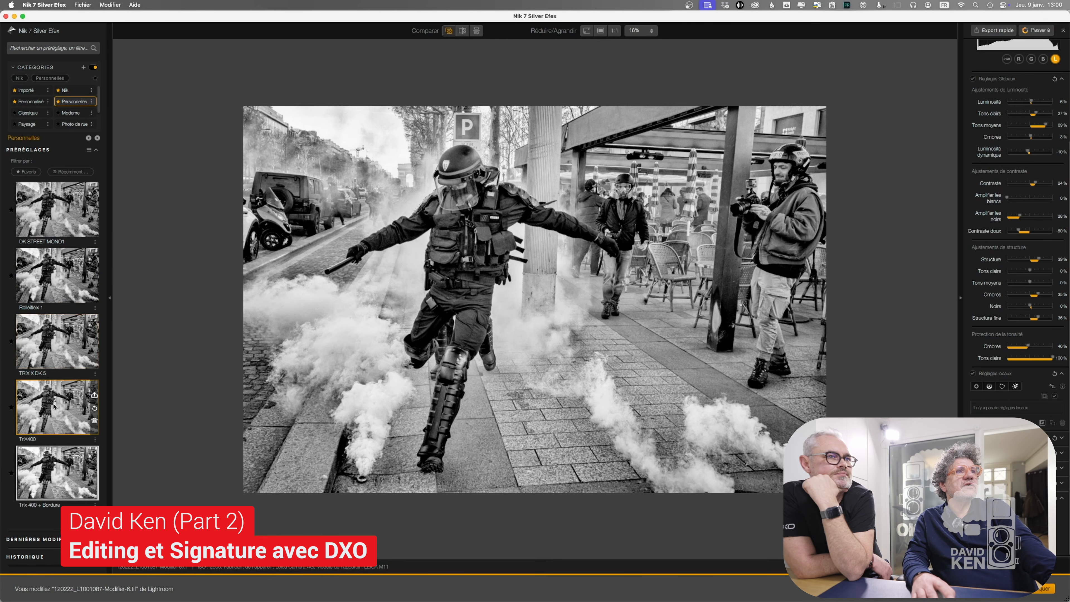
click(56, 337)
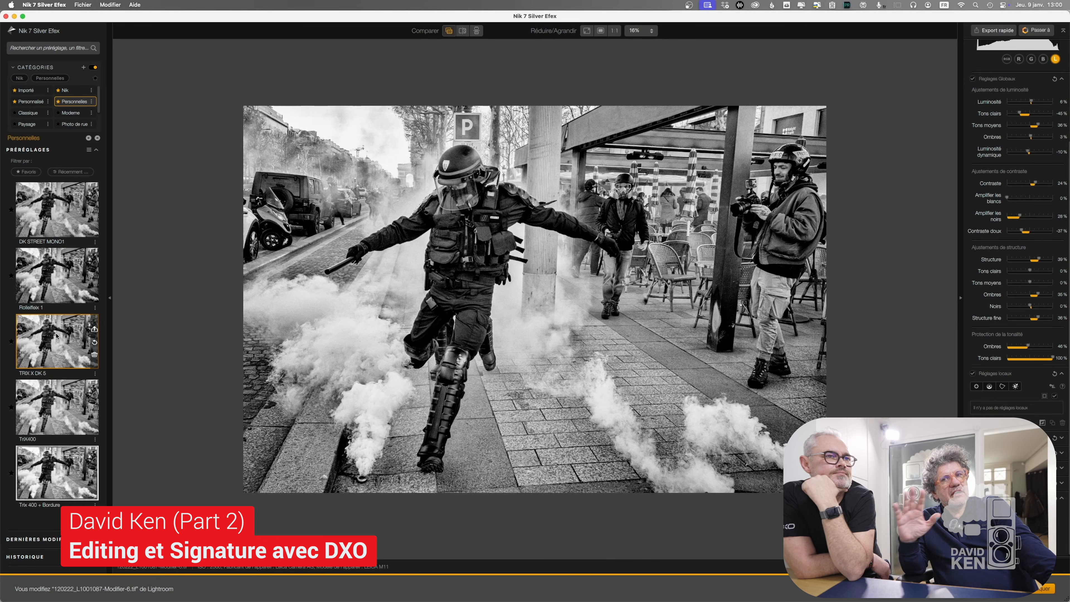
click(40, 412)
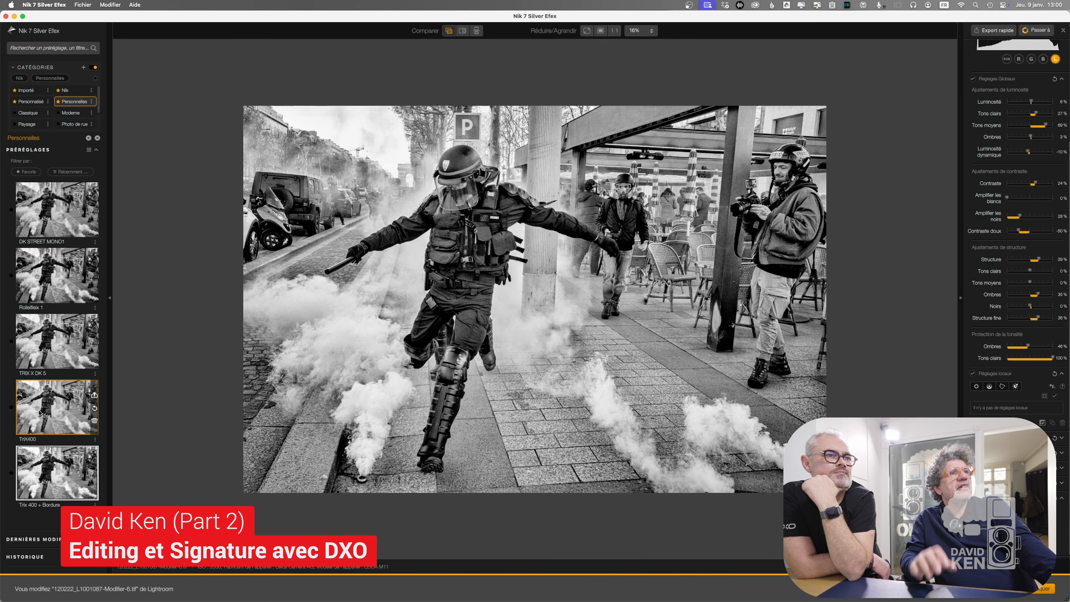
scroll(479, 271, up, 3)
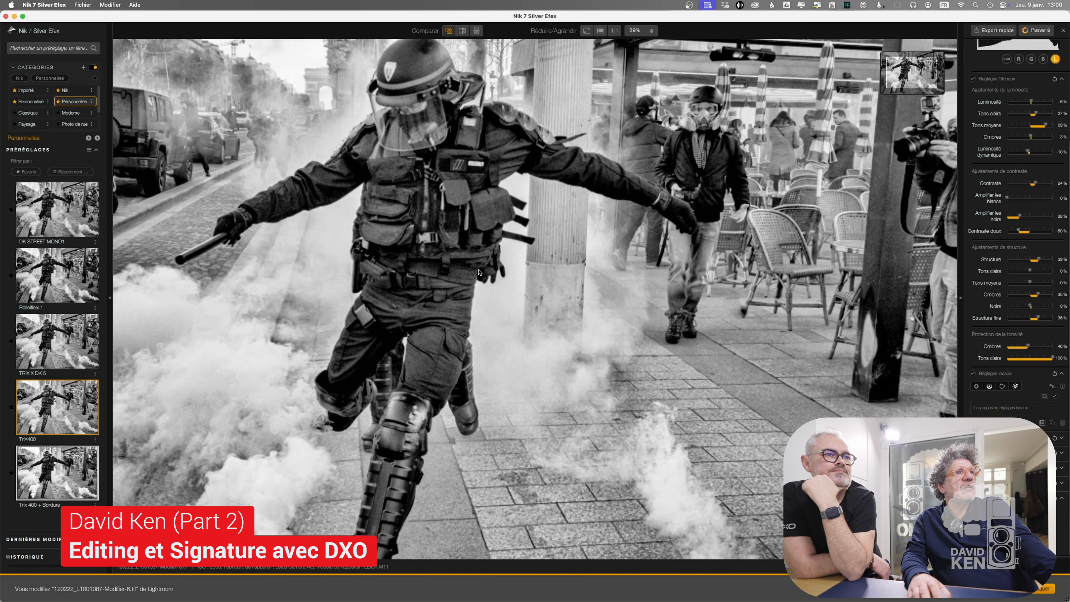
scroll(465, 285, down, 3)
scroll(465, 285, up, 3)
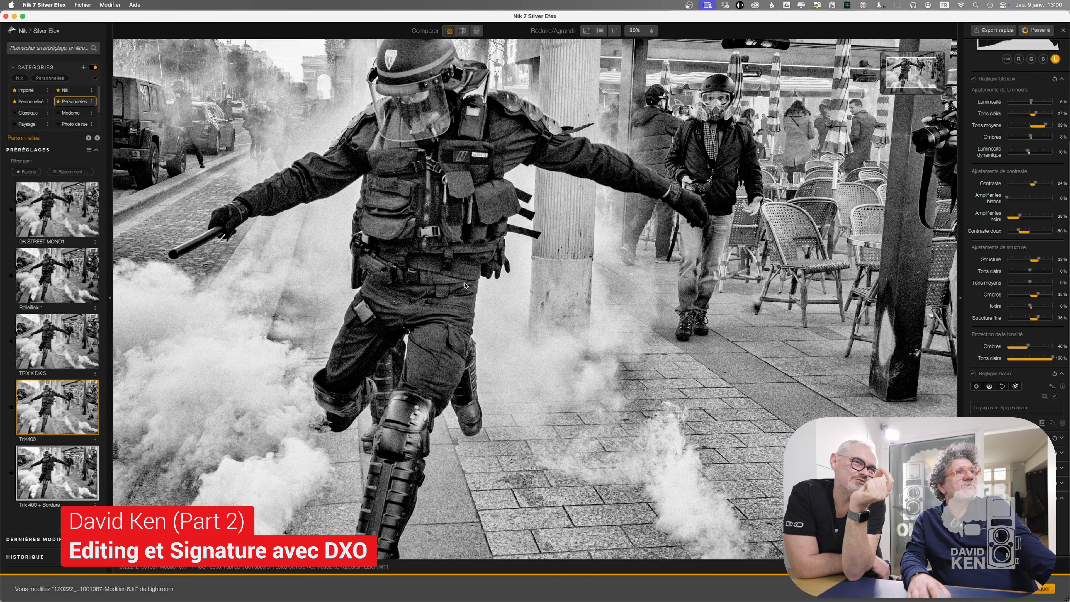
- View the whole photo and apply the Silver Efex look, saving the processed copy back to Lightroom
scroll(465, 285, down, 3)
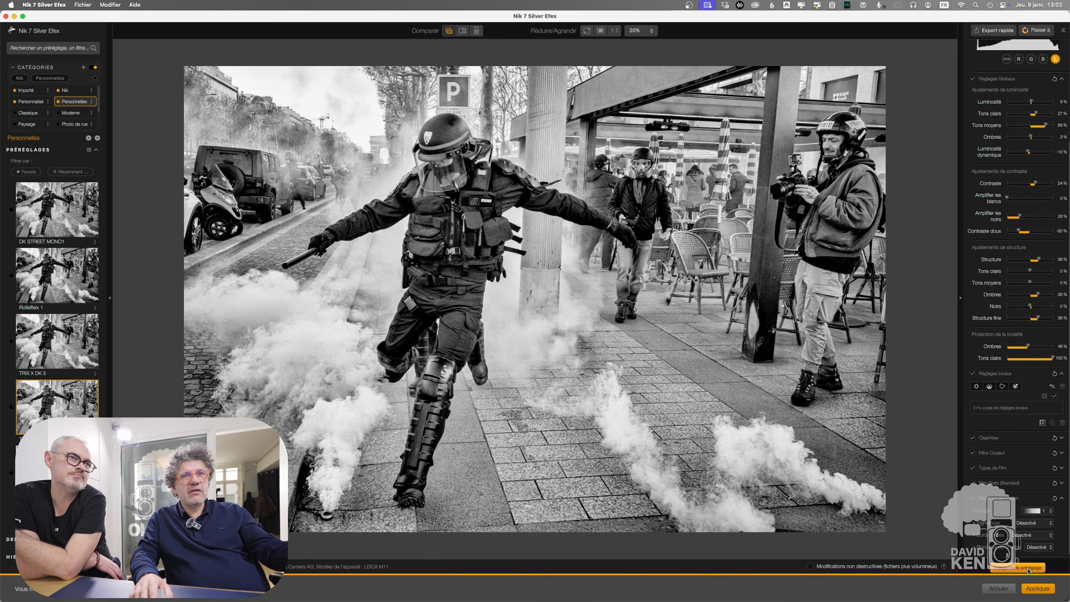
click(1039, 590)
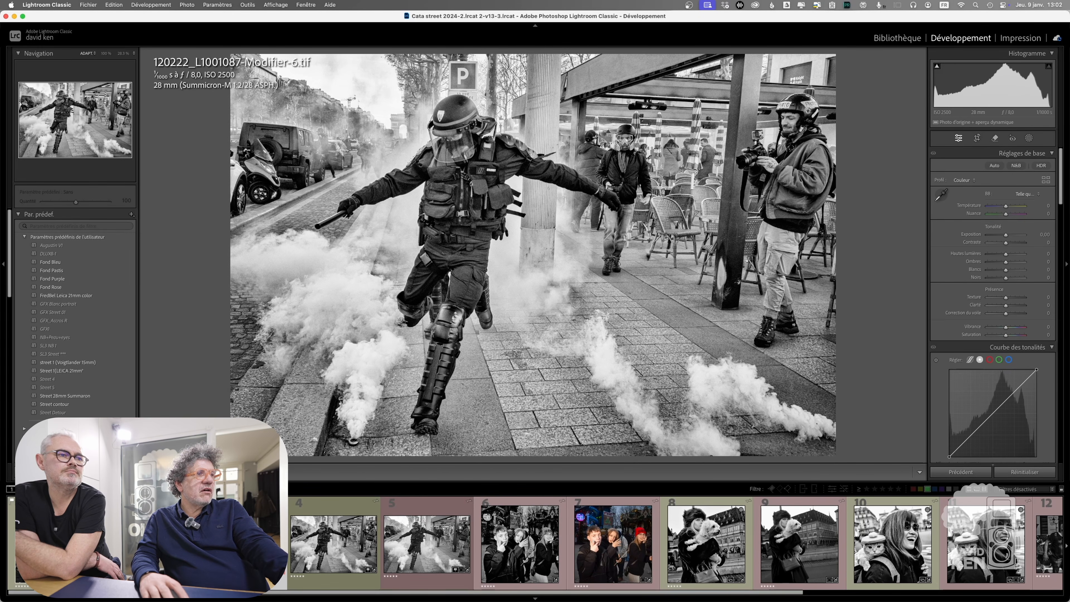
- Compare 120222_L1001087-Modifier-6.tif with its original DNG side by side in the secondary window, close it and flip between the two versions
click(426, 543)
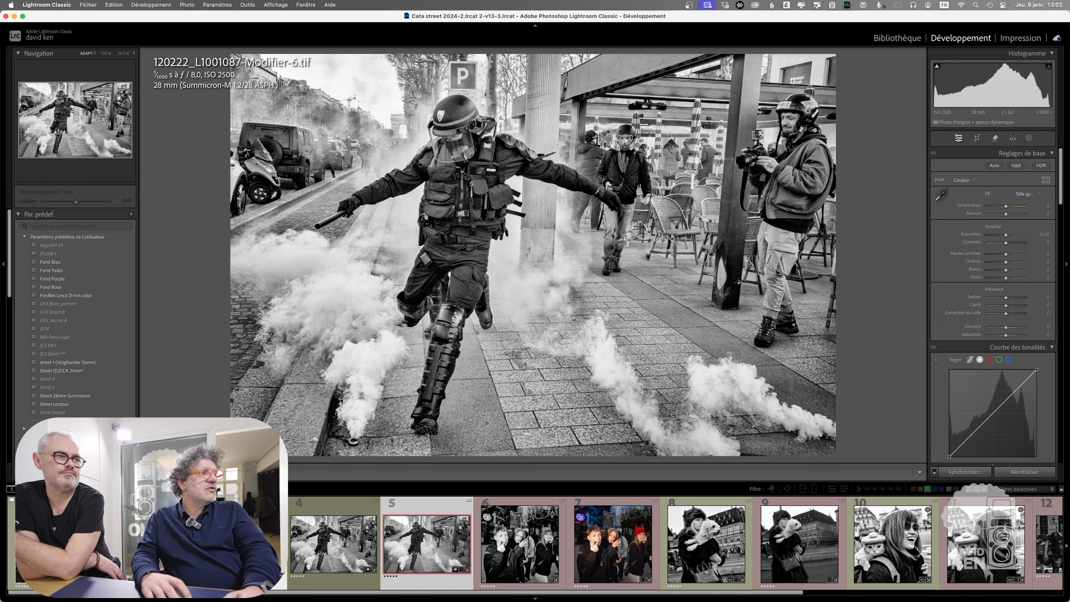
key(shift+c)
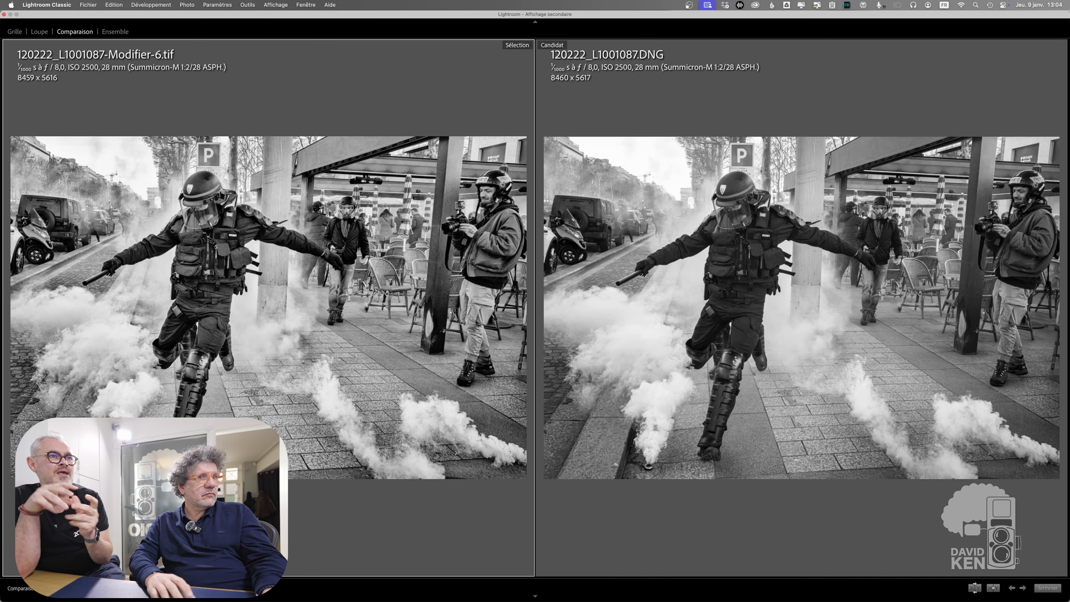
click(4, 14)
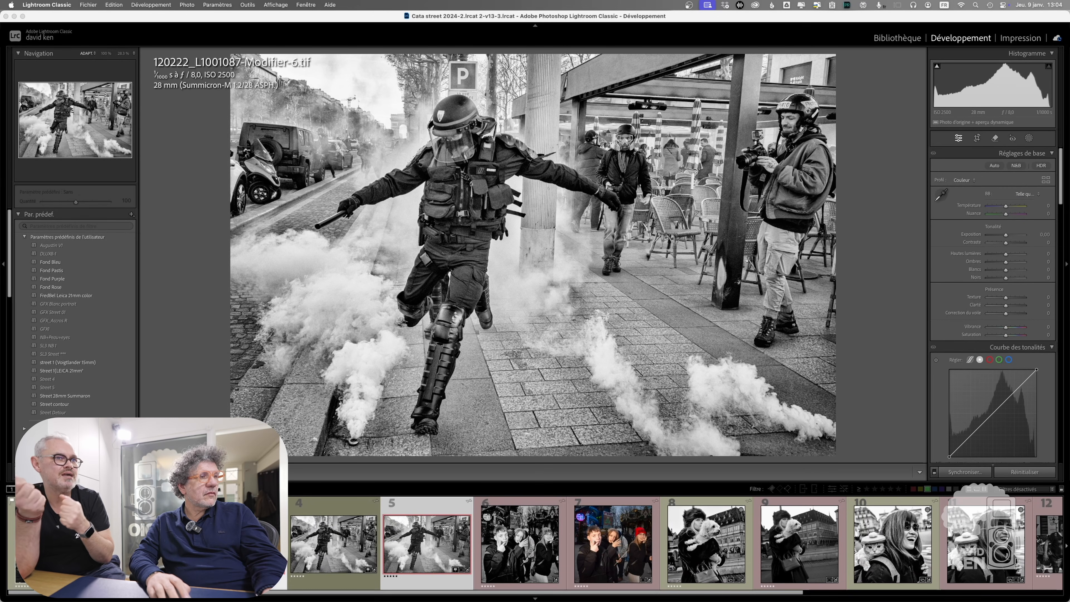
key(Left)
key(Left)
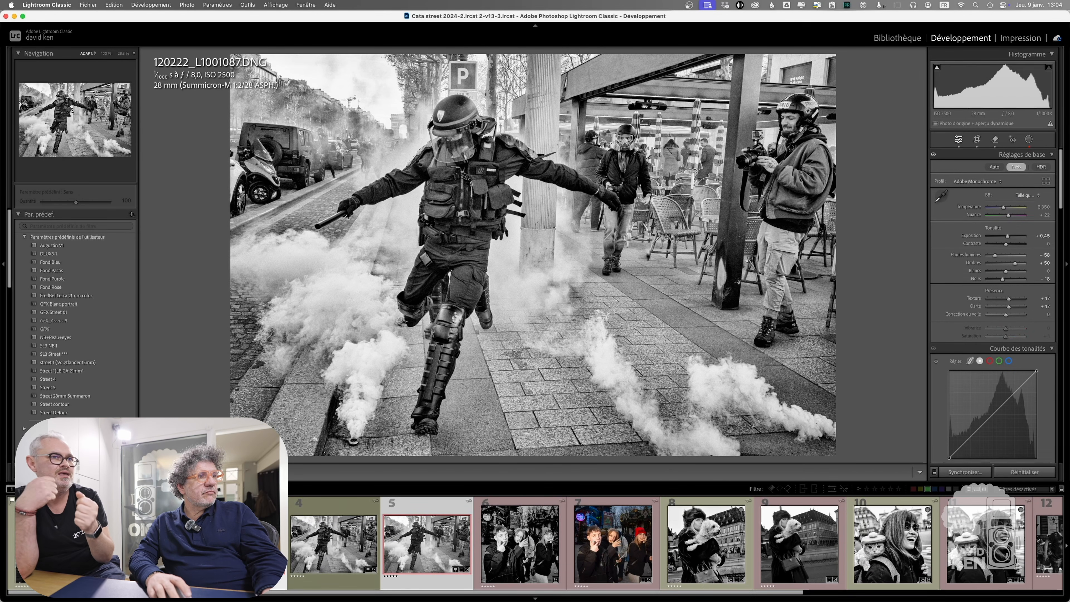
- Reveal 120222_L1001087-Modifier-6.tif in its Finder folder to check where it is stored, and close the Finder window
right_click(244, 312)
click(286, 344)
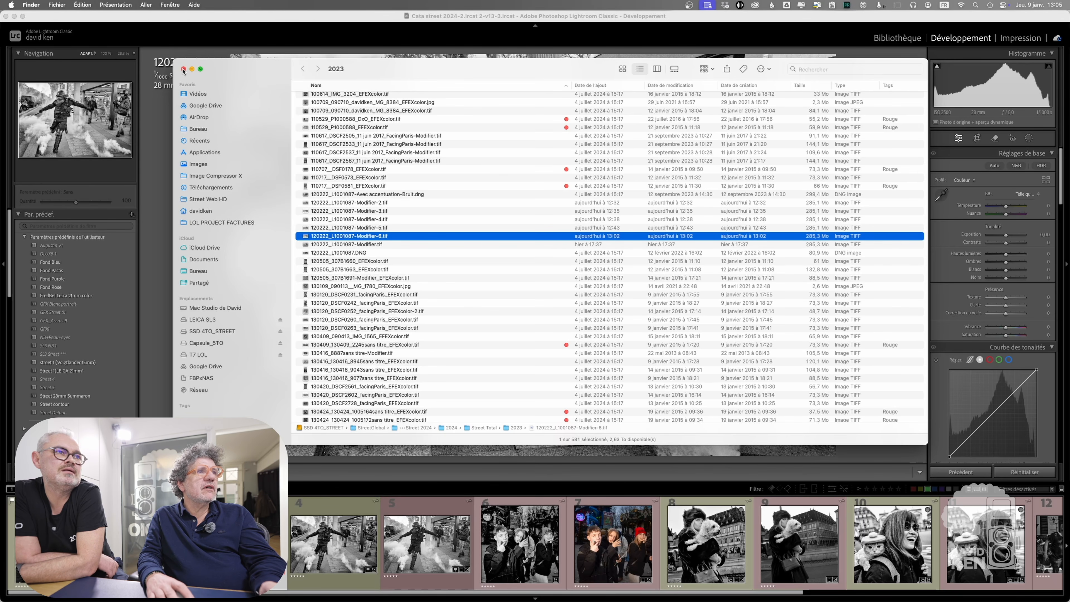
click(183, 70)
- Switch to the Library module and examine the file size, file type, dimensions and EXIF metadata of 120222_L1001087-Modifier-6.tif
click(897, 38)
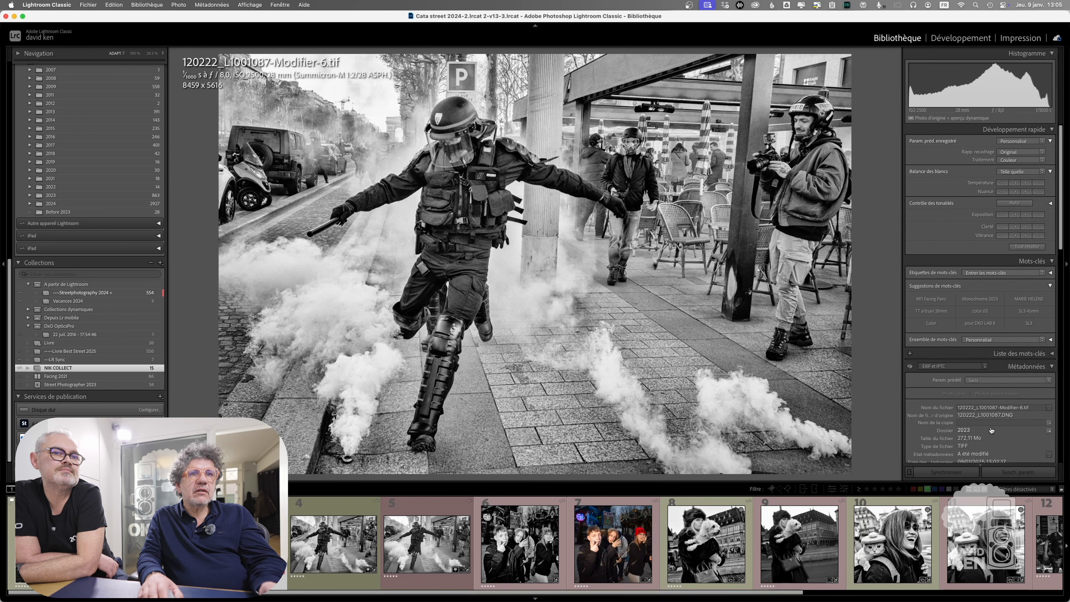
scroll(991, 430, down, 2)
scroll(991, 429, down, 1)
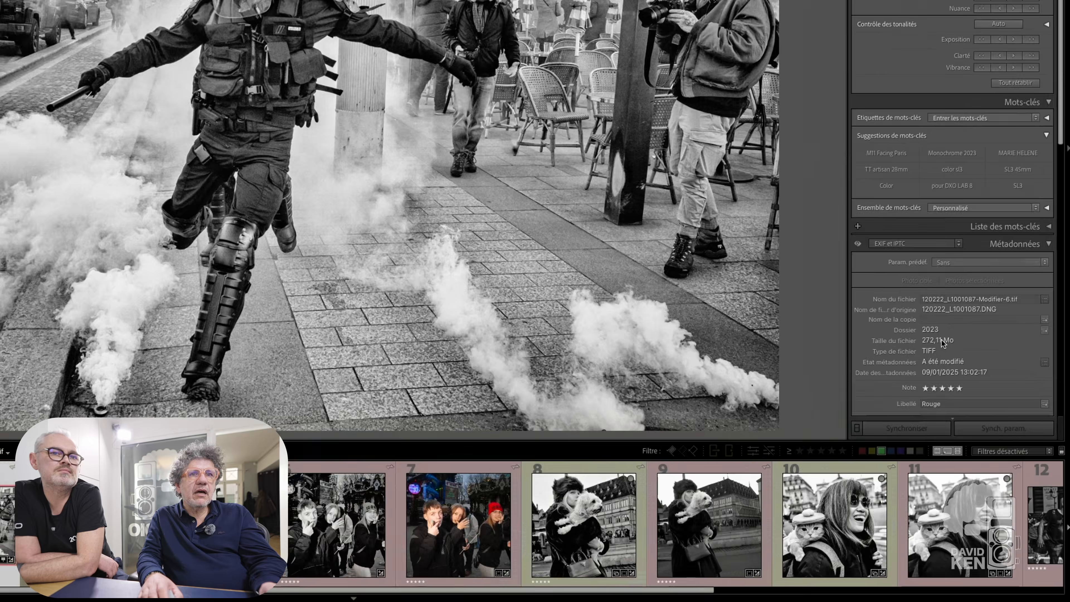
scroll(972, 407, down, 3)
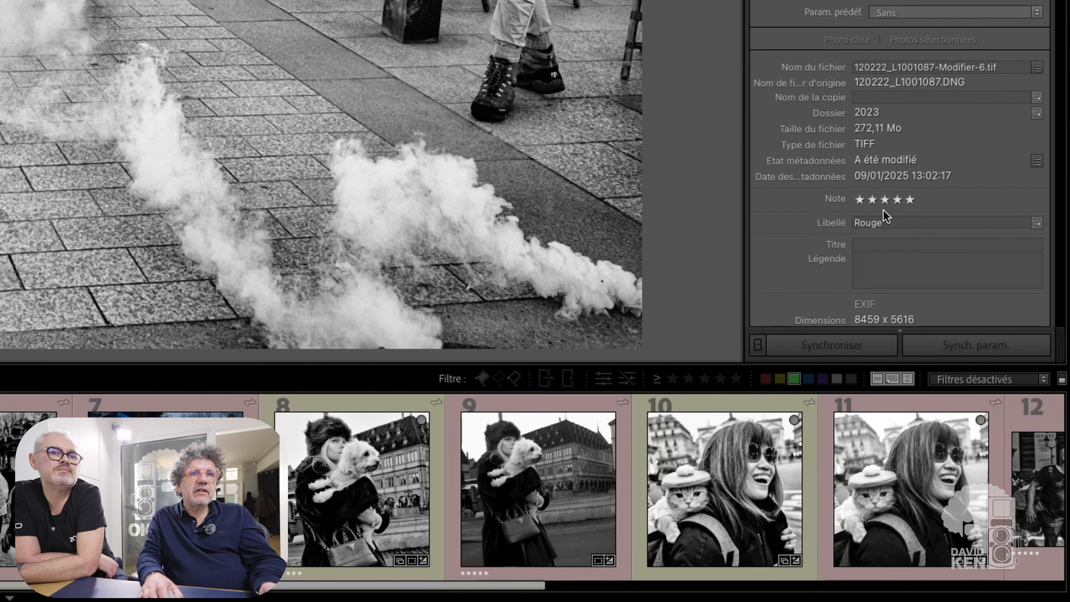
scroll(883, 210, down, 4)
scroll(883, 210, down, 2)
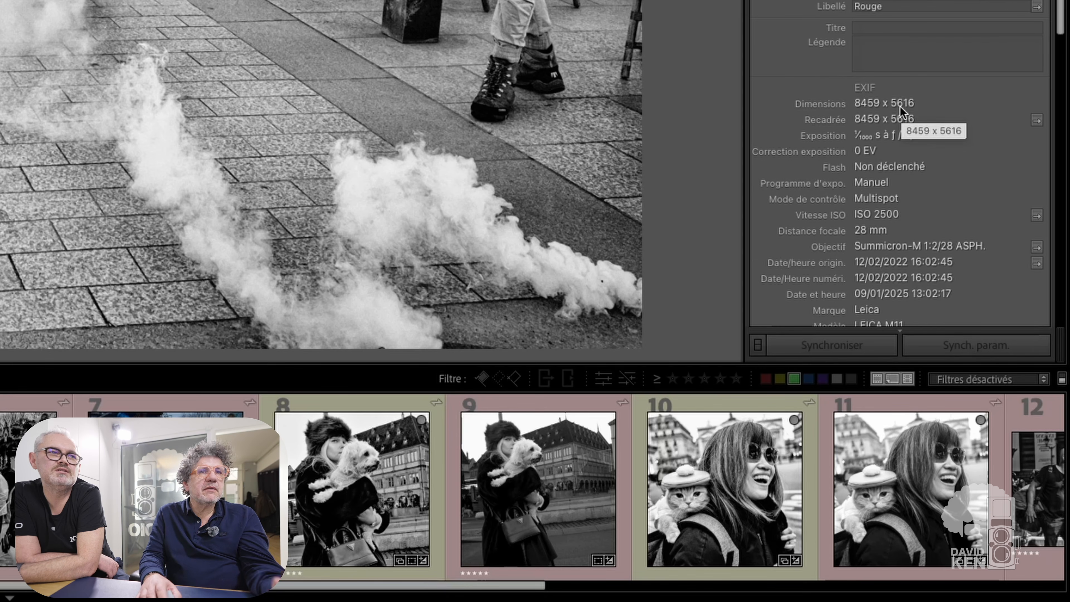
scroll(900, 106, down, 1)
scroll(900, 111, down, 3)
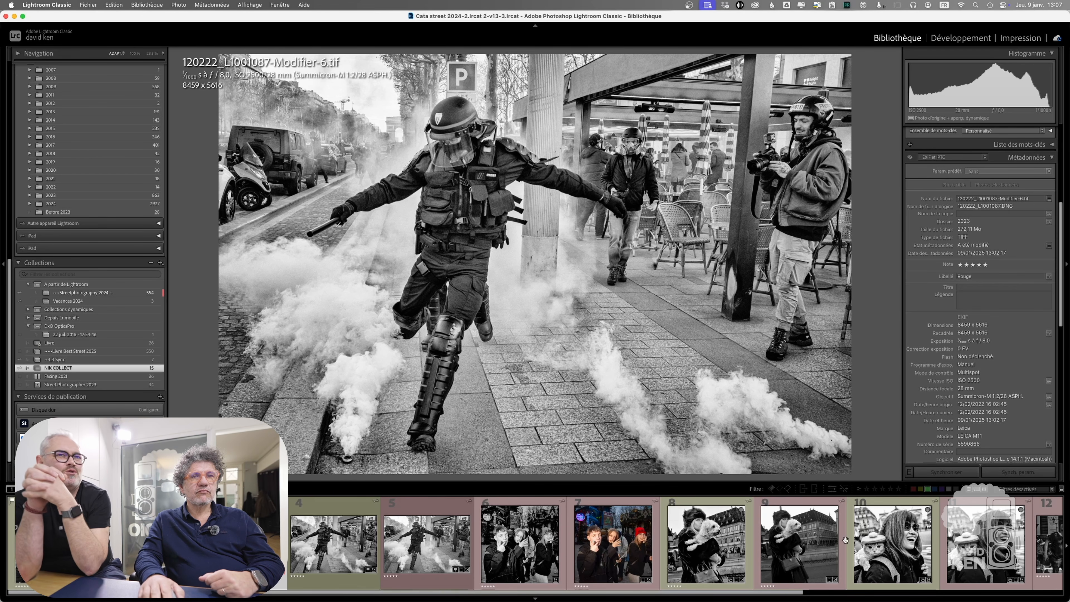
- Browse the NIK COLLECT photos, view R0003018-Modifier.jpg, and compare 17122024-_R005221-Modifier.tif with its colour DNG
scroll(742, 527, right, 5)
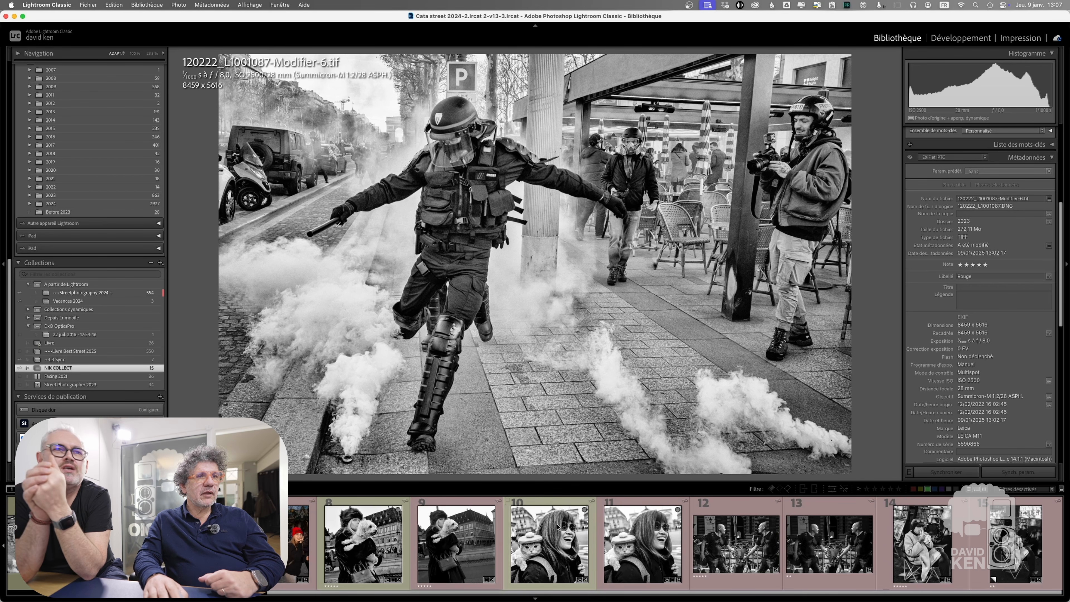
scroll(560, 550, left, 5)
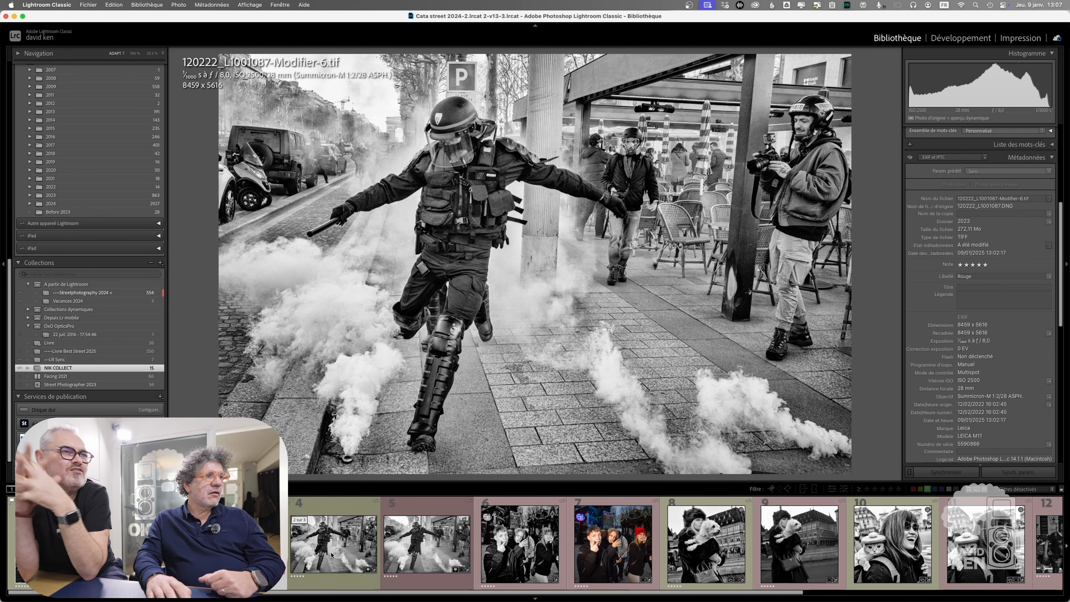
click(240, 544)
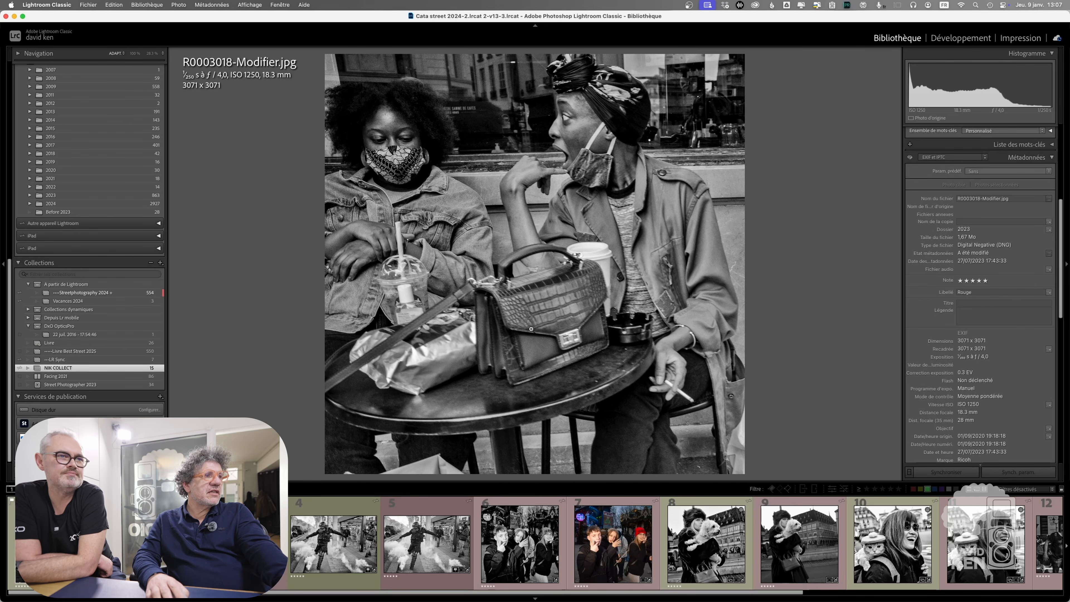
click(532, 547)
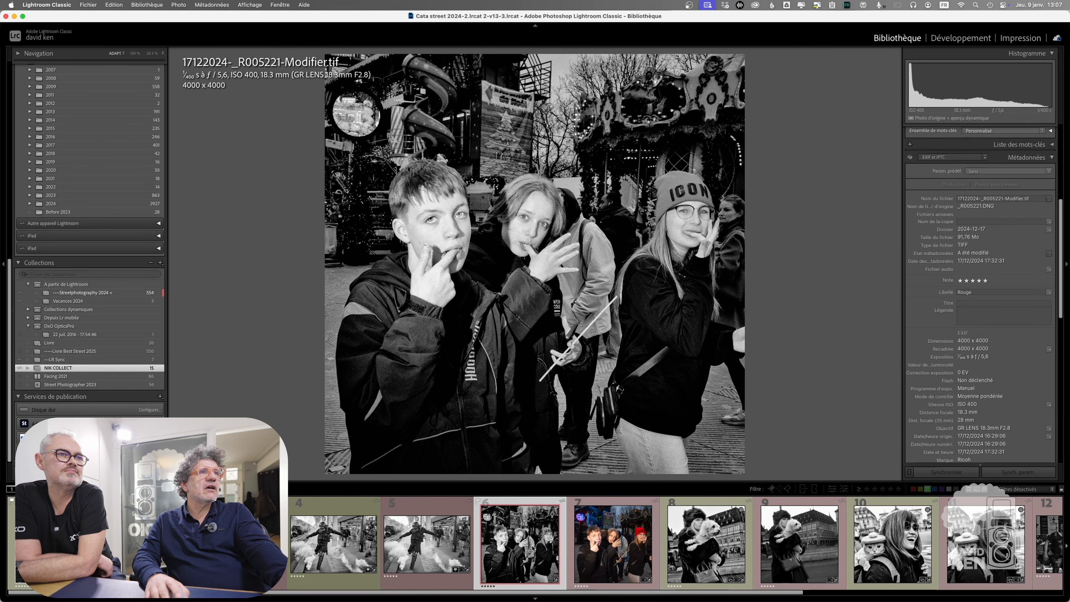
click(592, 555)
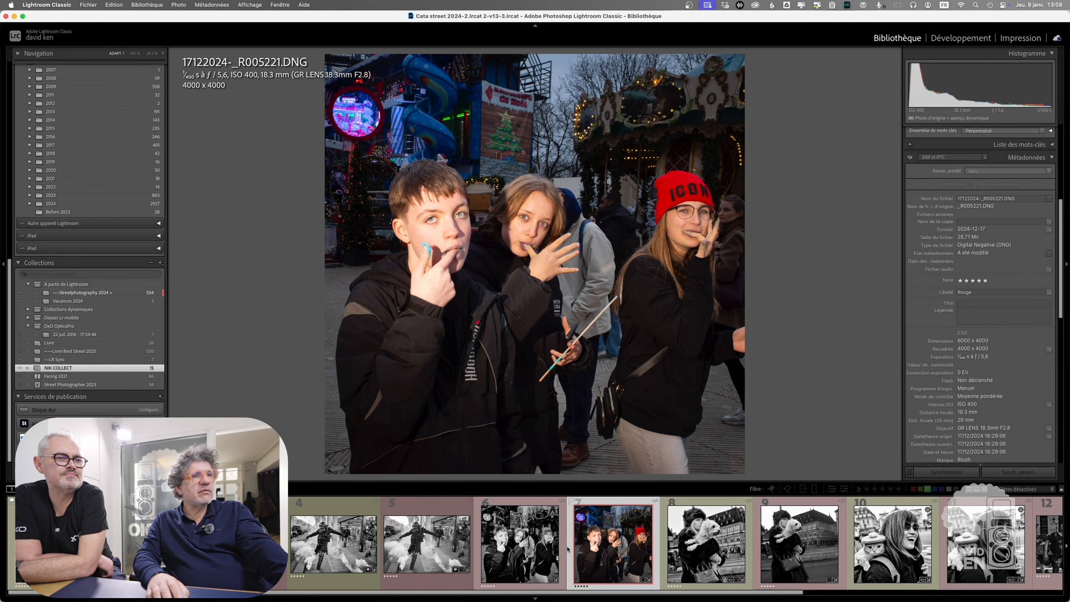
click(532, 558)
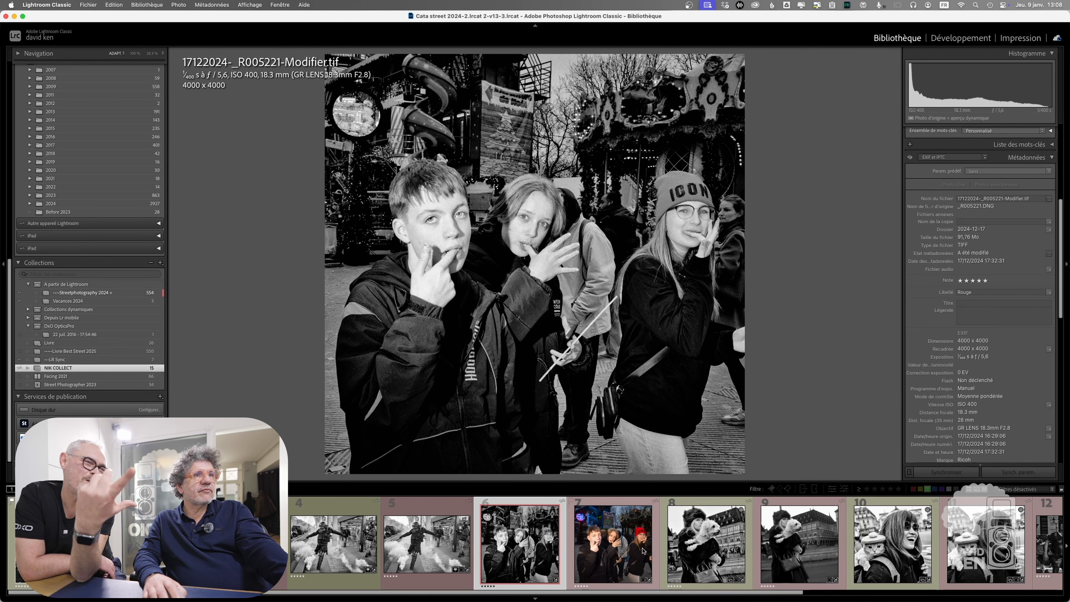
- Compare the original 02012025-DSC04943.ARW portrait of the woman and cat with its edited Modifier.tif version
scroll(644, 550, down, 5)
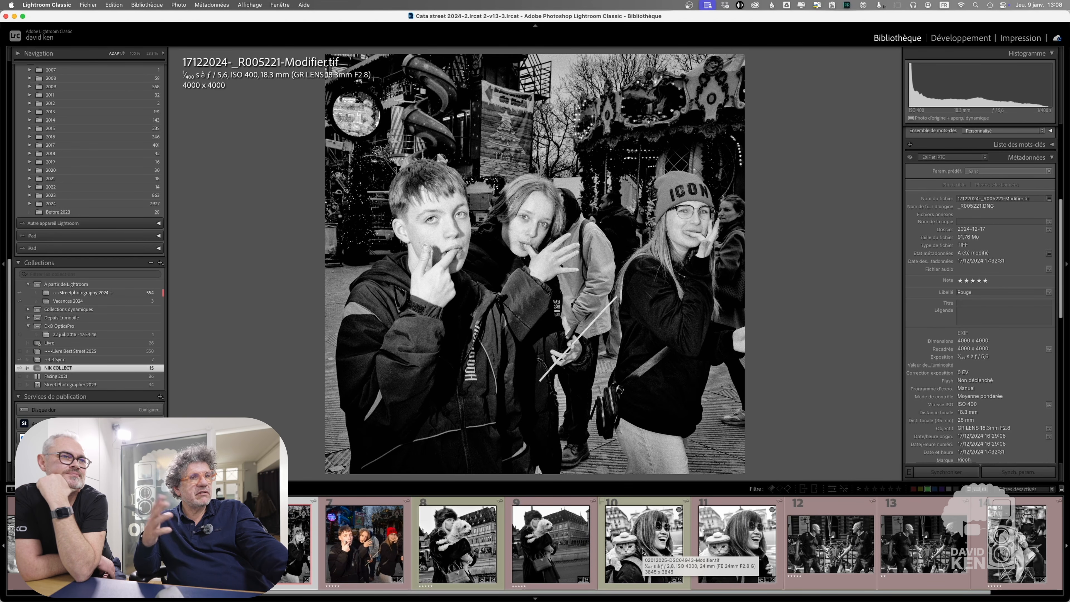
click(736, 551)
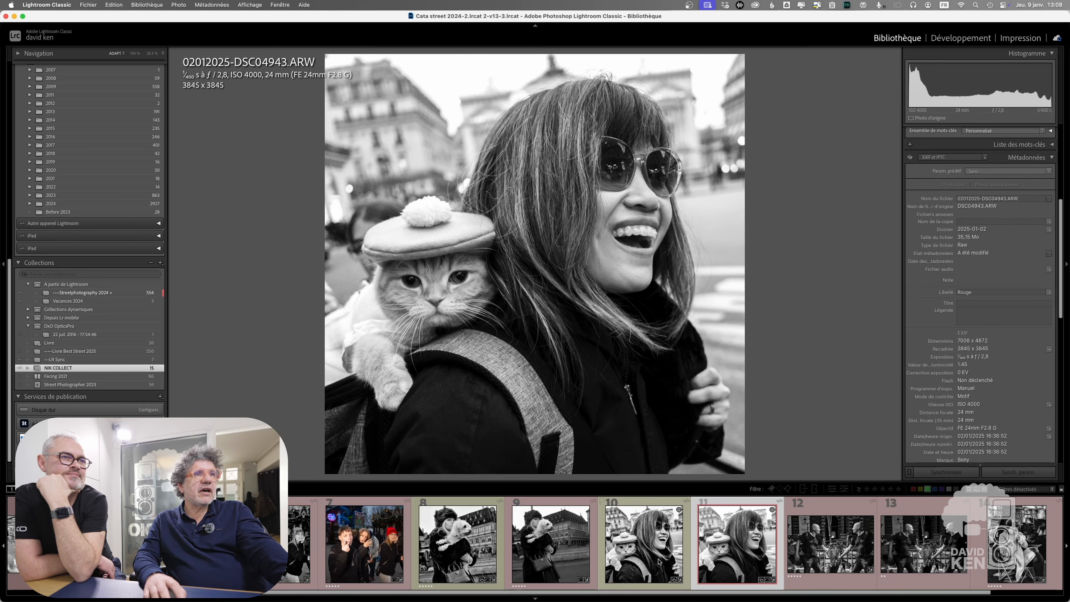
key(Left)
key(Right)
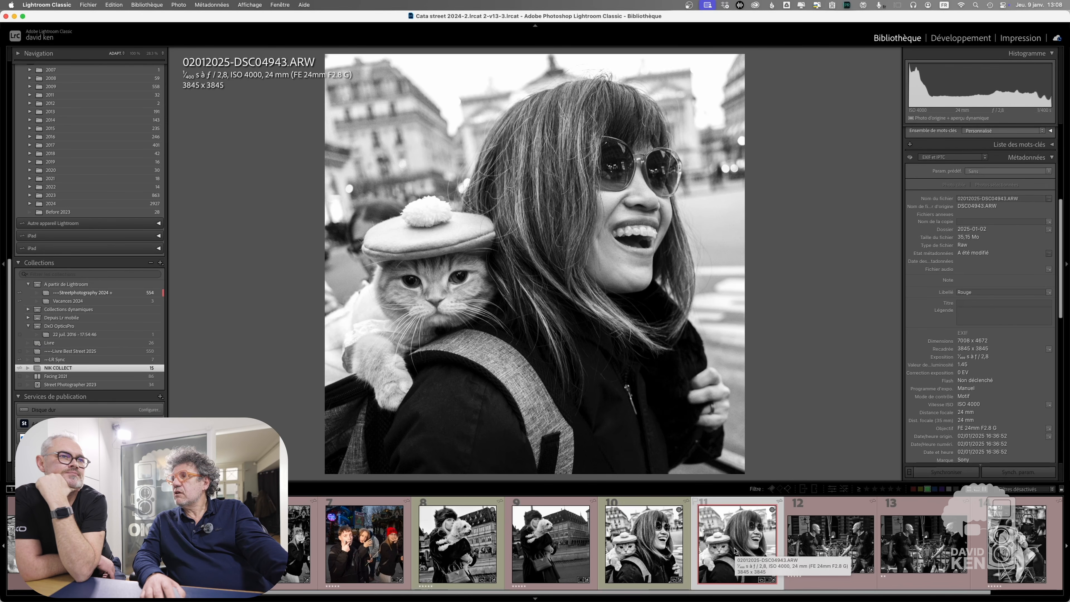
click(661, 558)
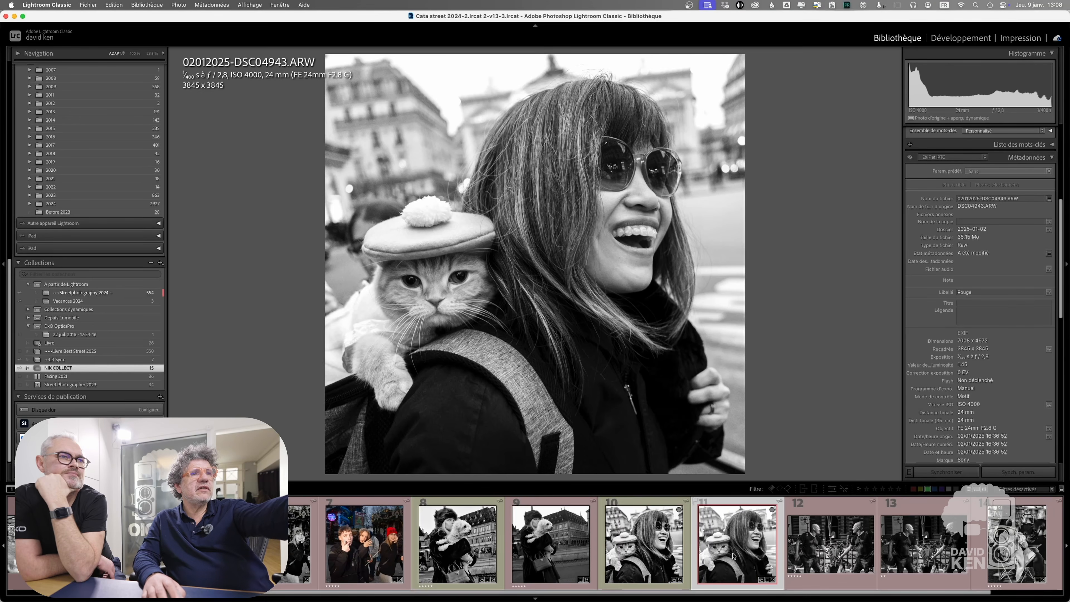
click(648, 553)
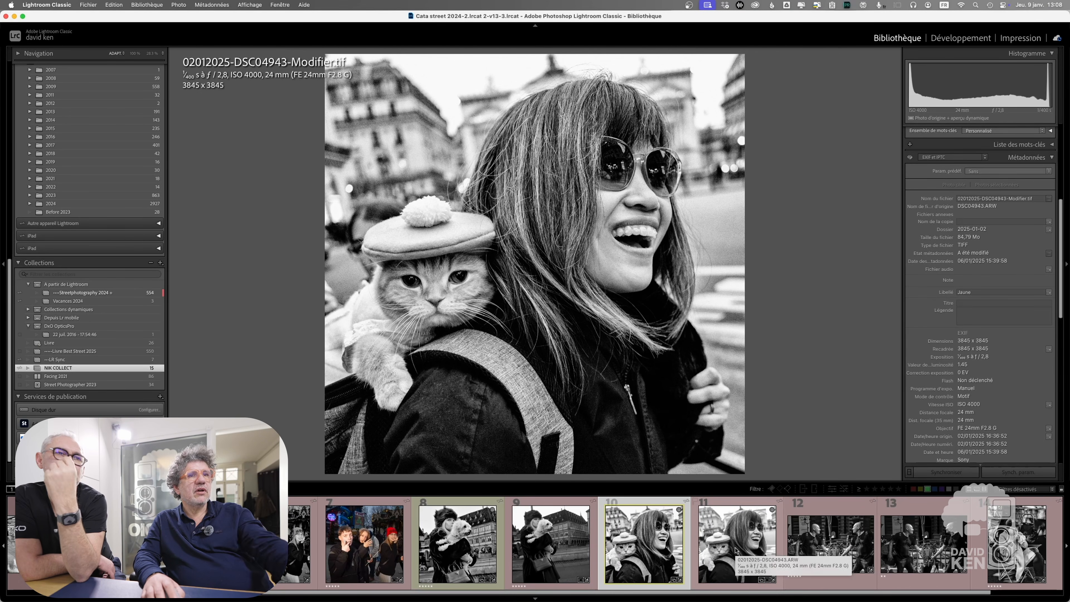
- View 15082025-L1017925.DNG and compare it with its edited Modifier.tif version
scroll(735, 550, down, 1)
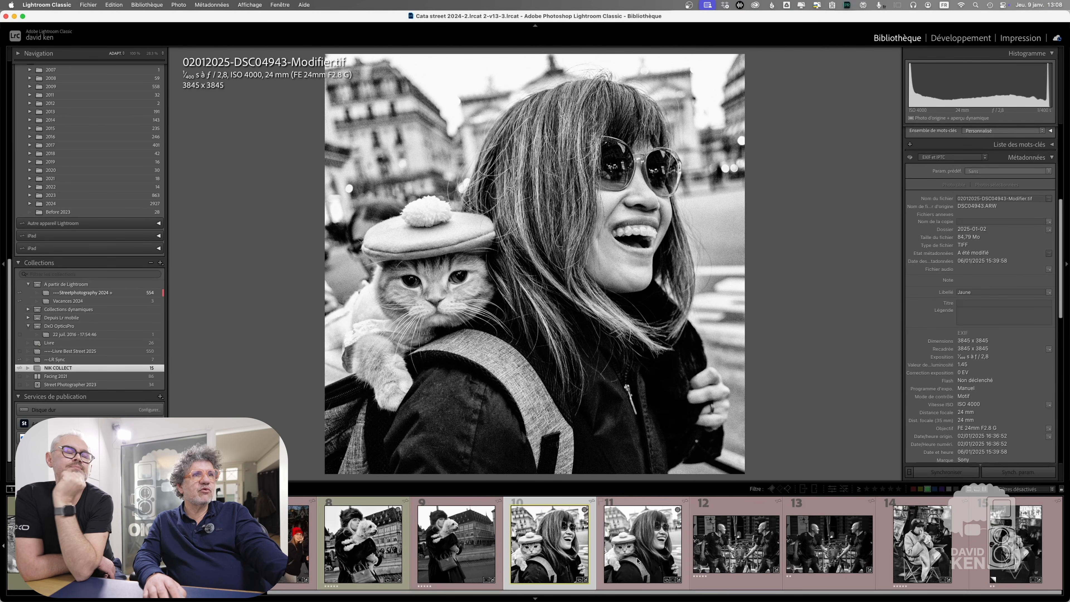
click(823, 554)
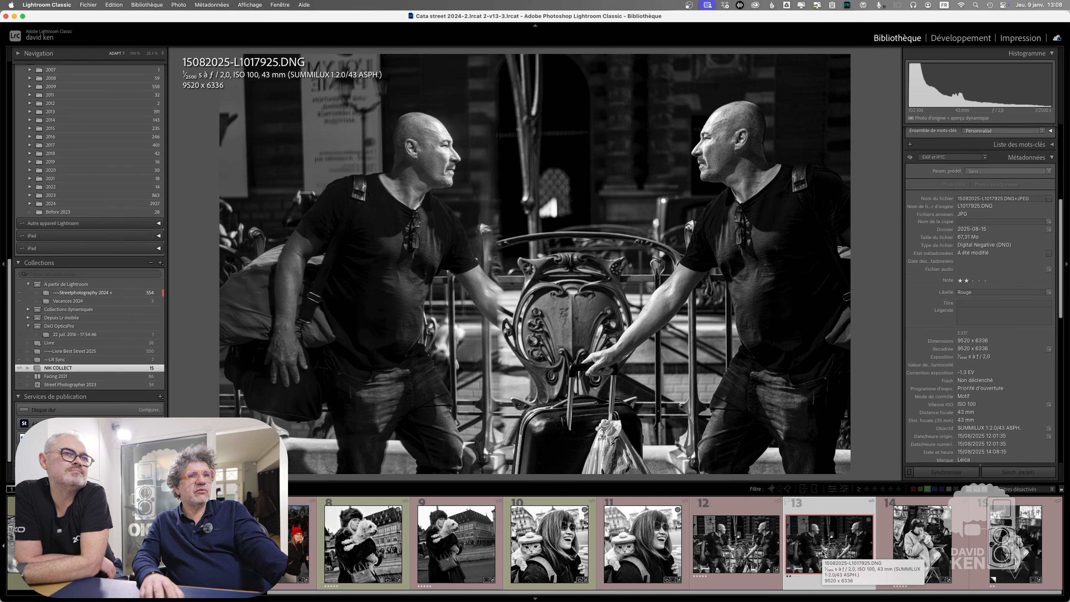
click(717, 558)
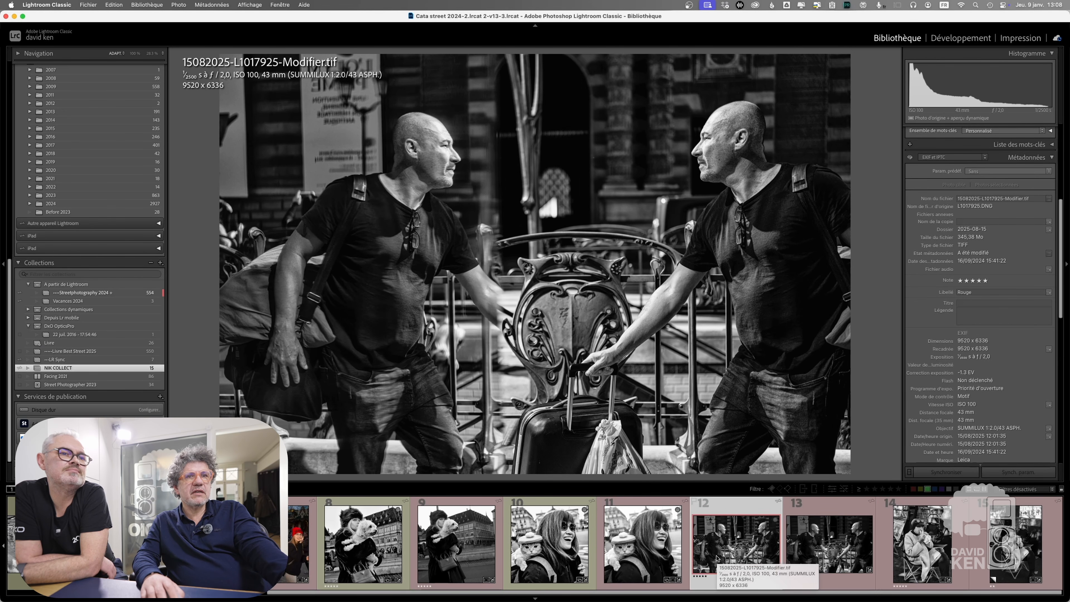
- Compare the 15082025-L1017988 DNG copy with its Modifier.tif version, examining the woman's face, hat and sunglasses at 100 %
click(1010, 542)
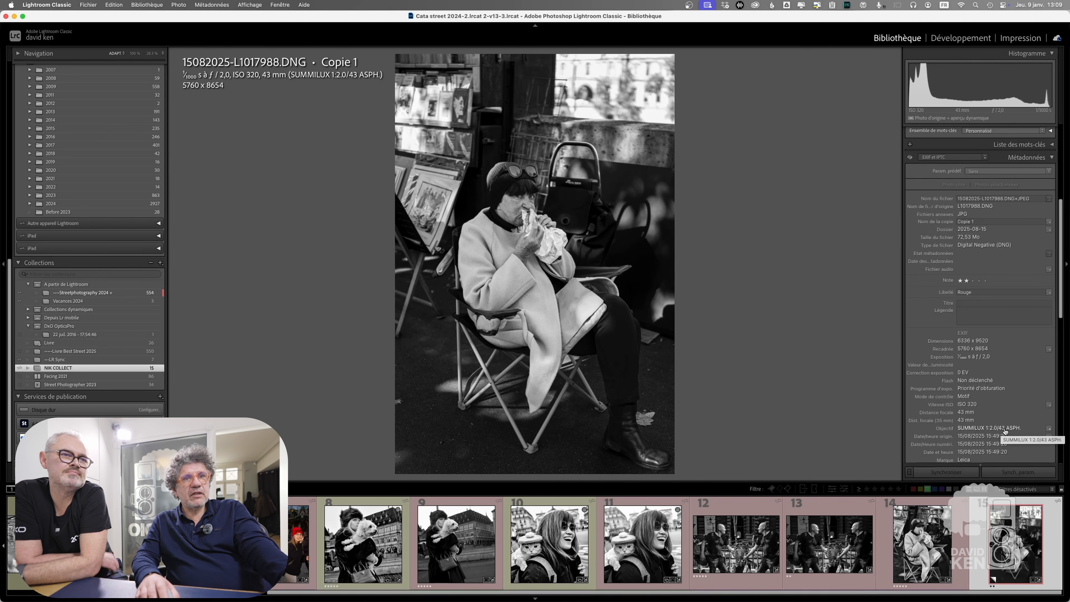
click(922, 553)
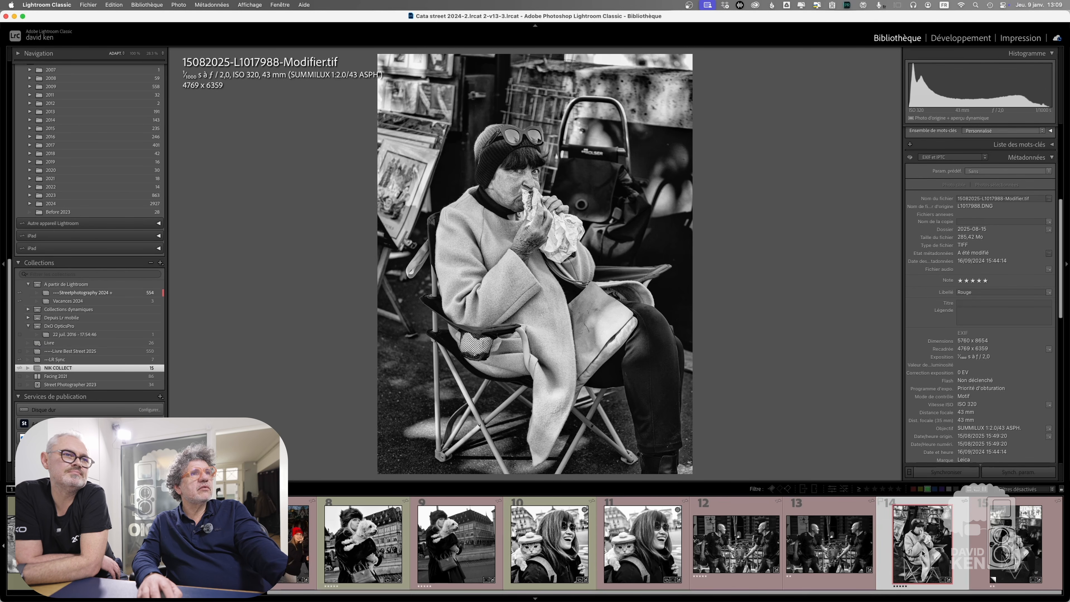
click(521, 189)
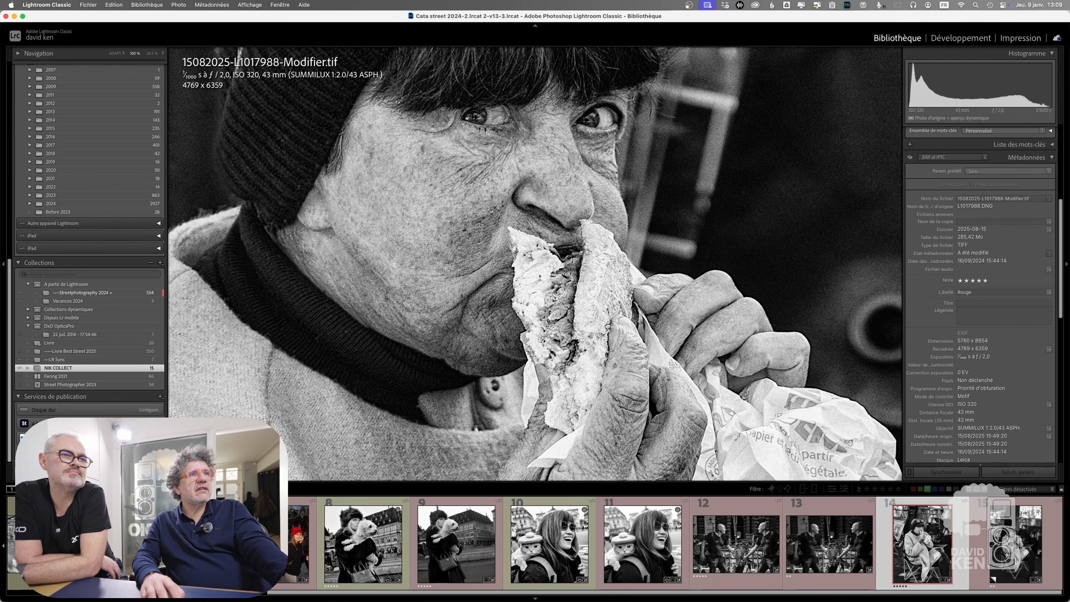
drag(609, 329, 671, 477)
drag(574, 276, 689, 359)
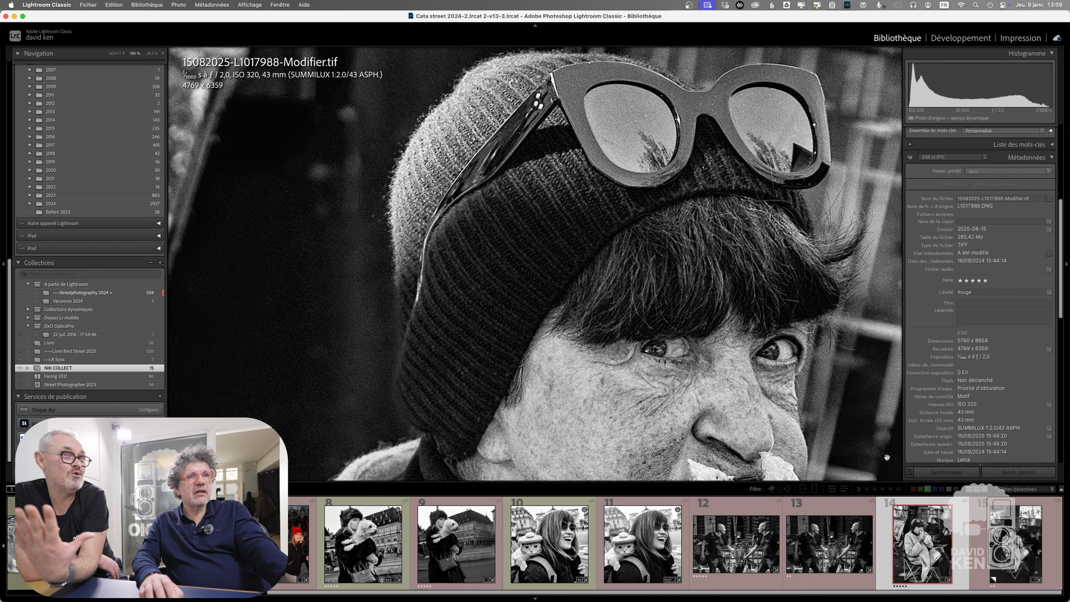
drag(683, 288, 631, 339)
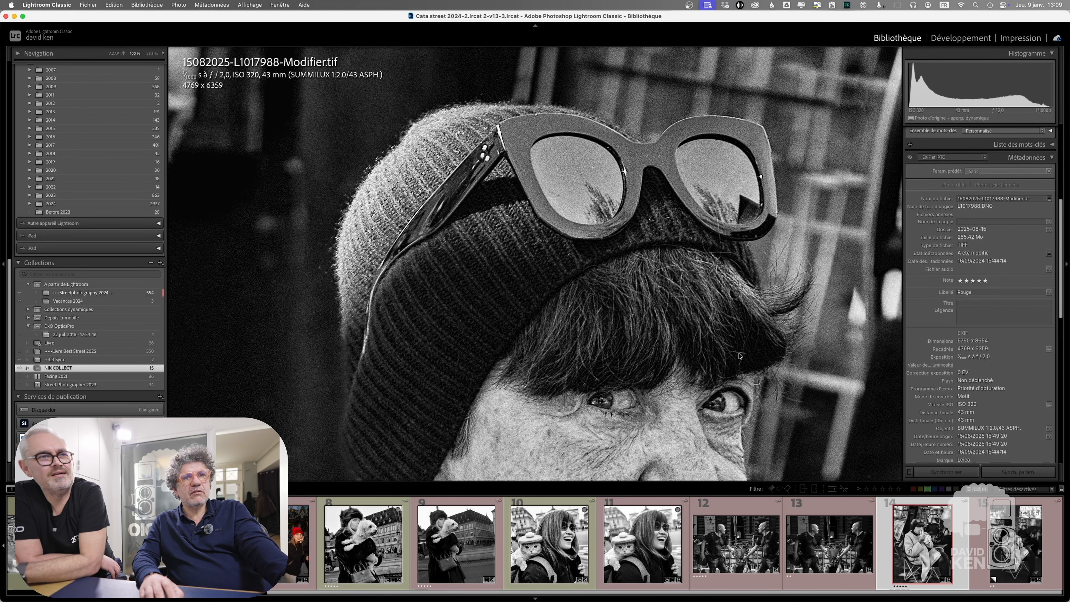
click(1016, 552)
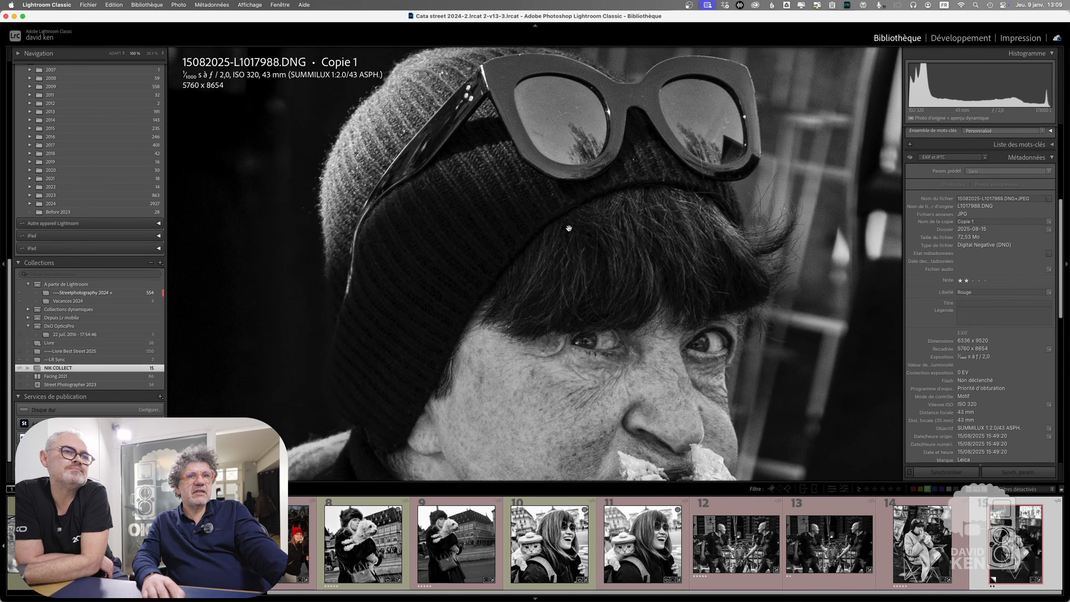
- Select both versions of 15082025-L1017988 and compare them side by side in the secondary window, zoomed in and at full view
super+click(922, 544)
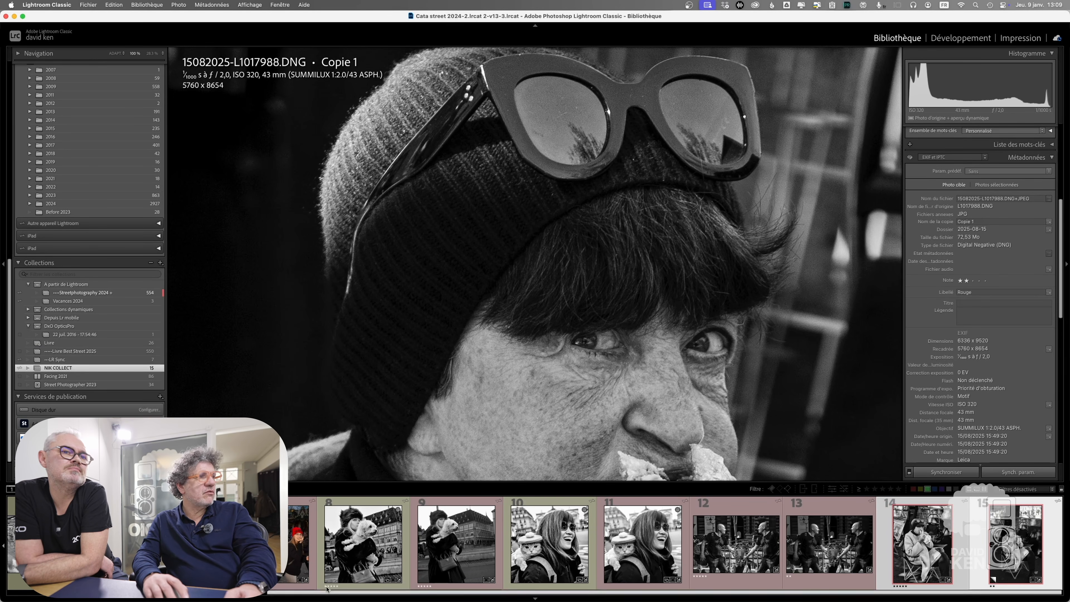
key(shift+c)
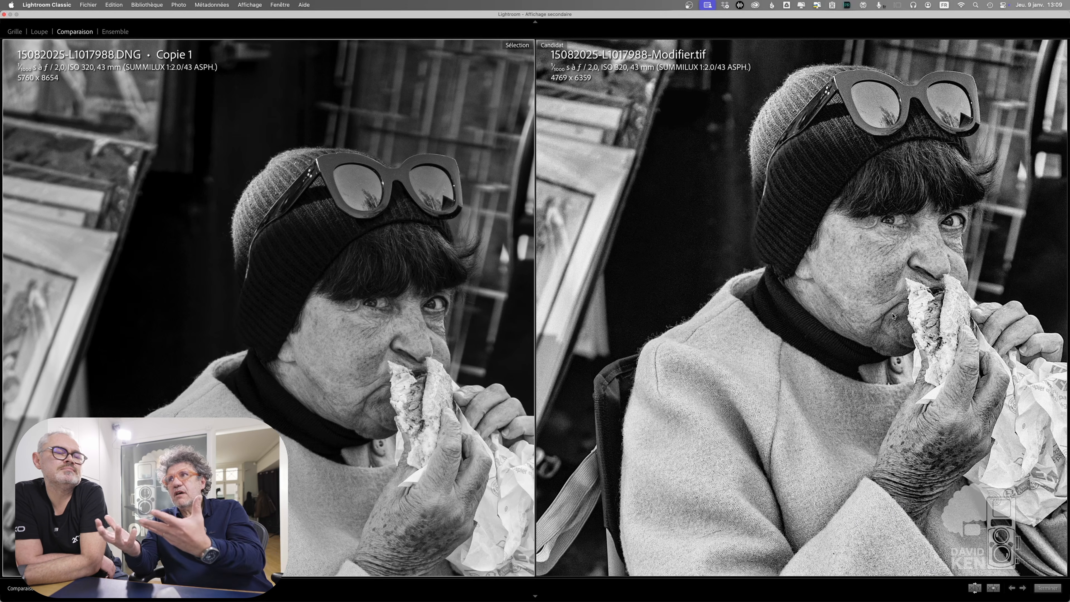
drag(890, 267, 783, 441)
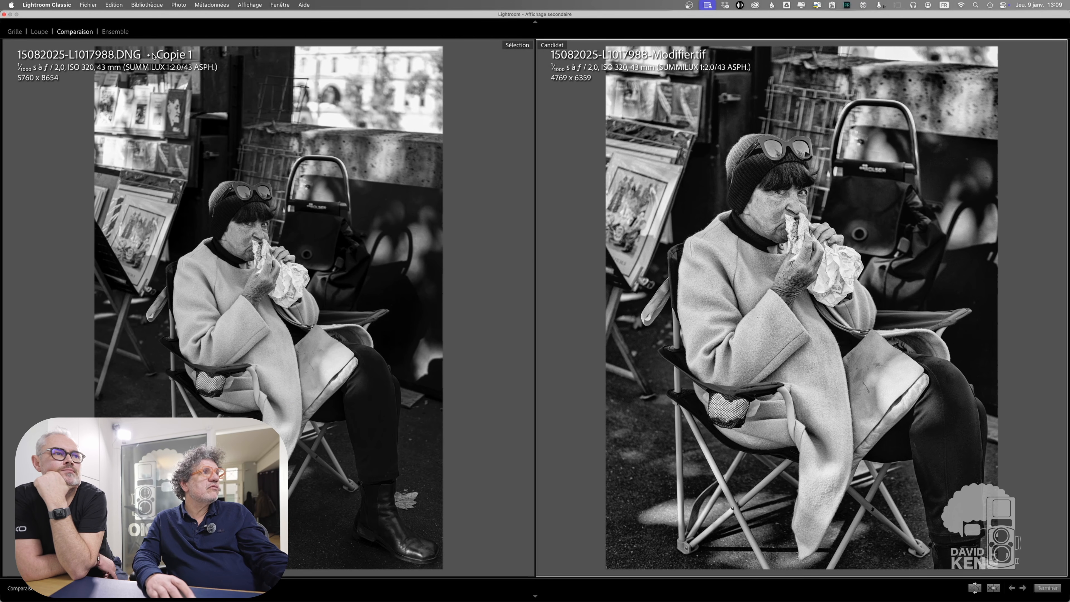
- Close the secondary comparison window and show 15082025-L1017988-Modifier.tif in full in the main window
click(5, 14)
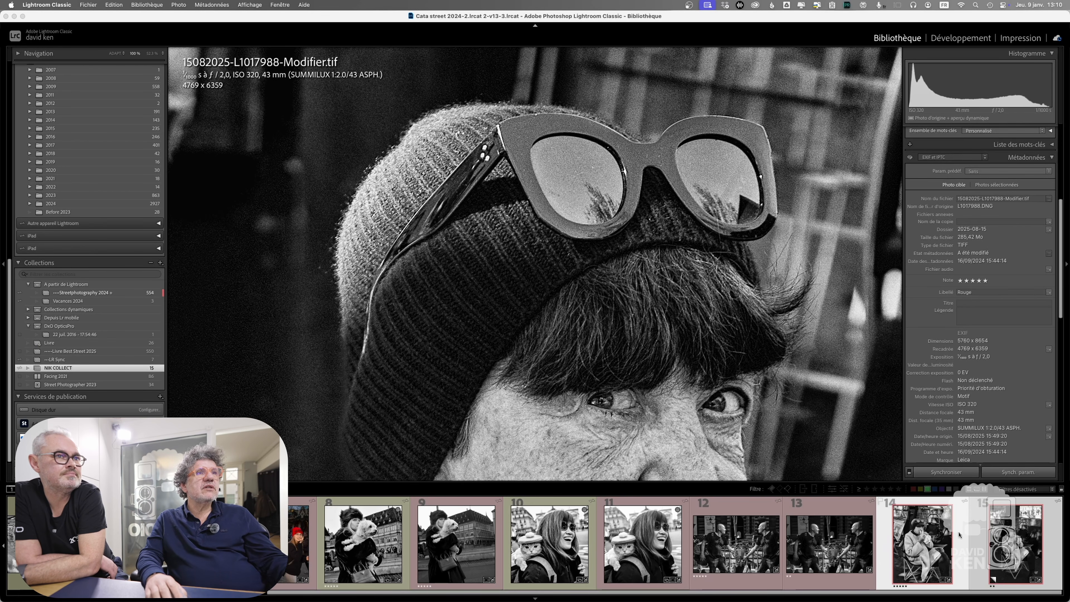
click(613, 370)
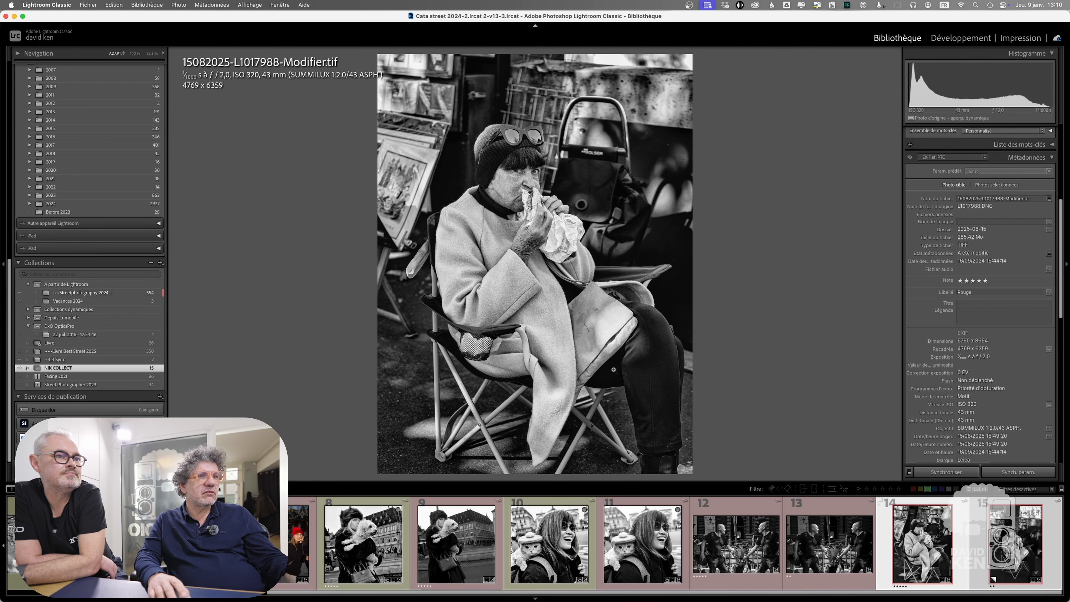
- View 26122024-L1009352.DNG, examining the woman's face and the dog up close, and compare it with its edited Modifier.tif version
scroll(797, 565, up, 1)
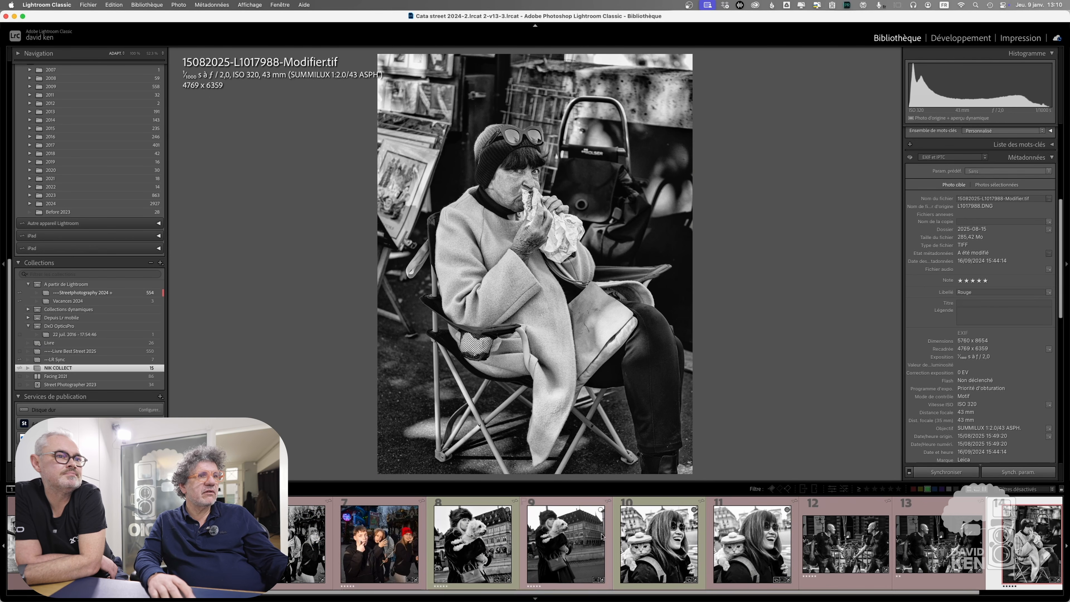
click(571, 541)
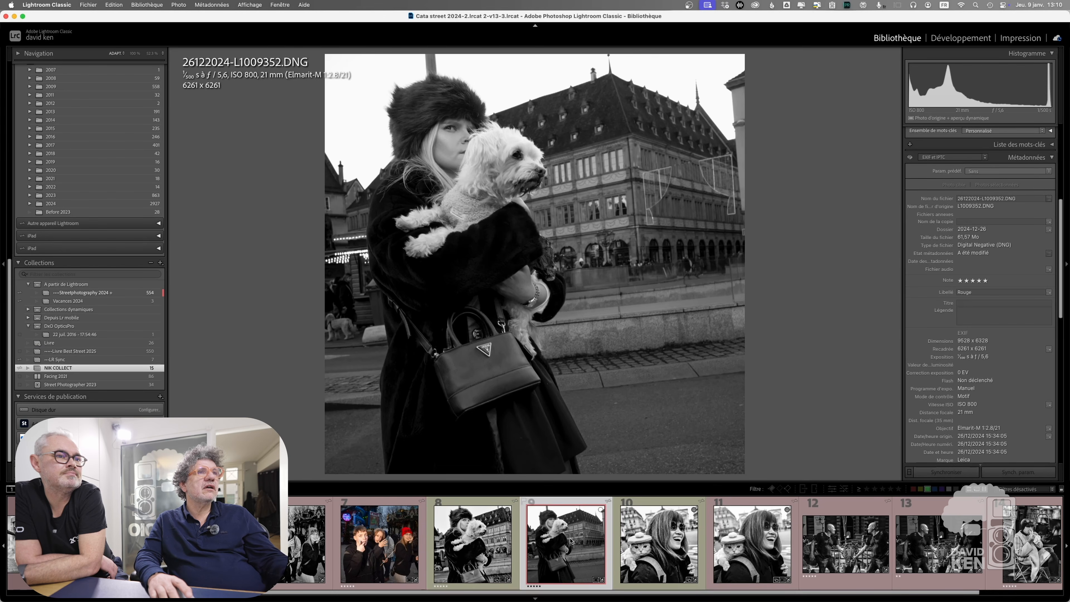
click(451, 132)
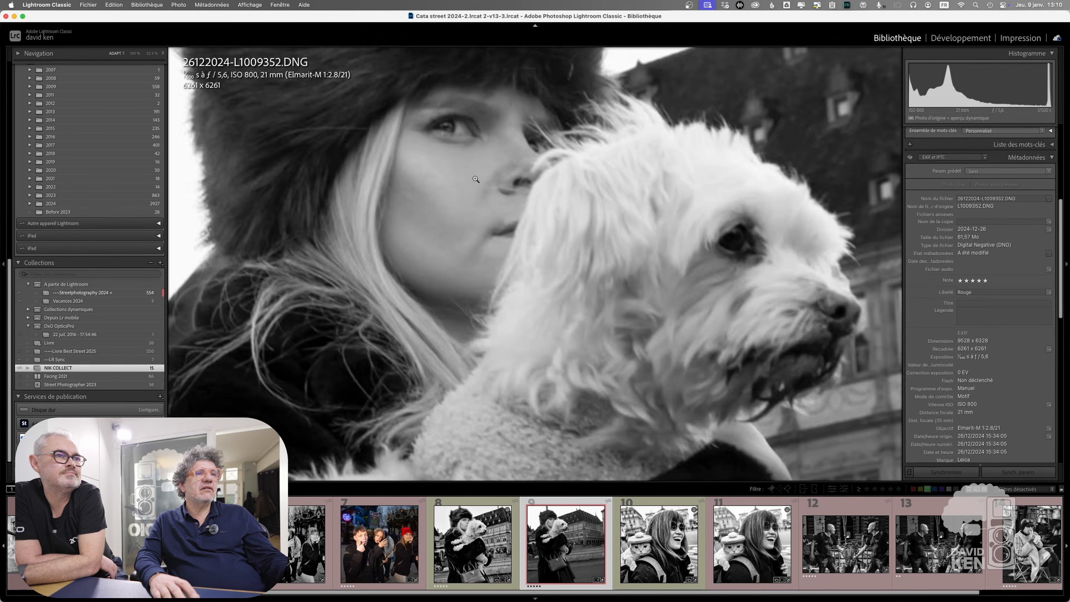
click(475, 179)
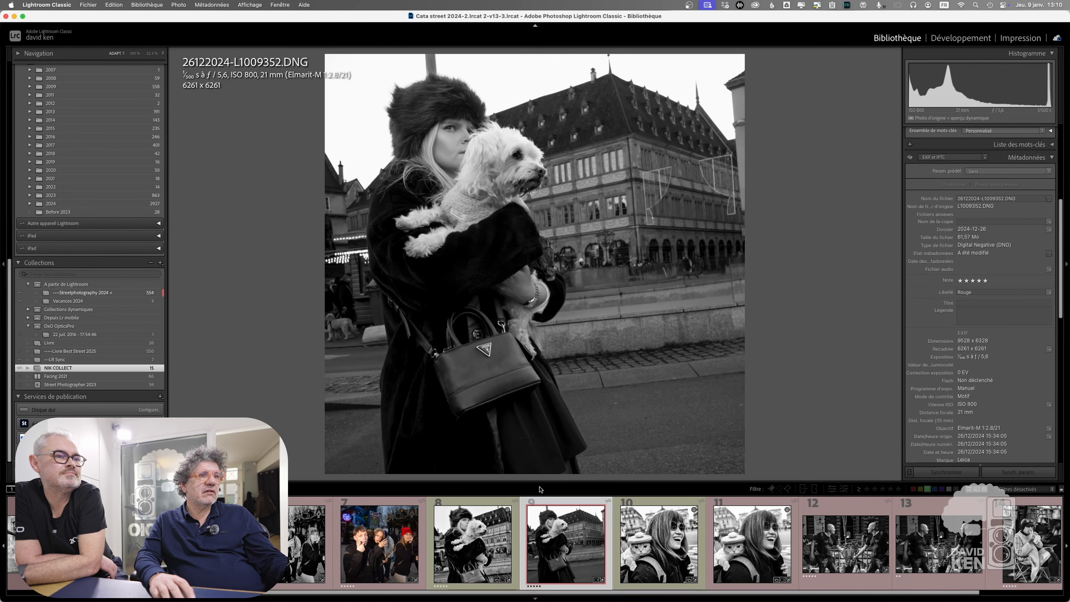
click(469, 550)
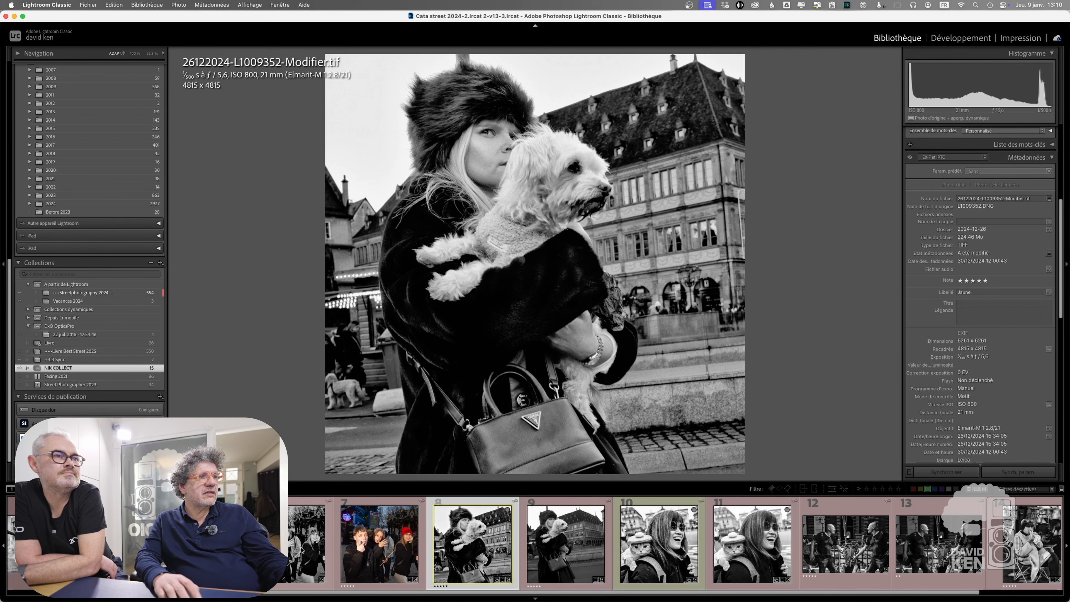
- Go back through the NIK COLLECT collection to the riot policeman photo 120222_L1001087-Modifier.tif
key(Left)
key(Left)
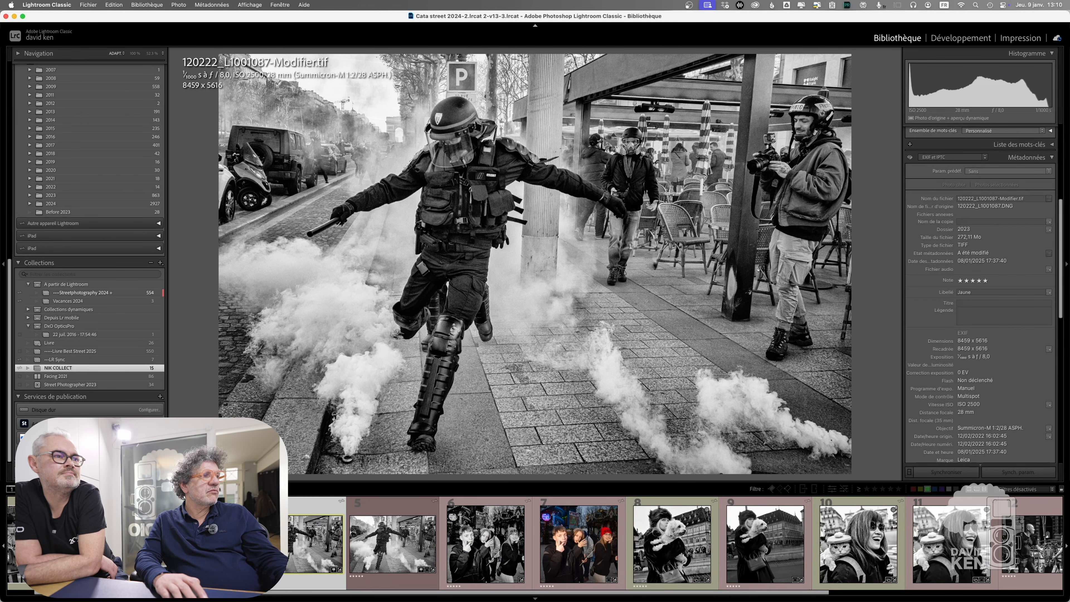
key(Left)
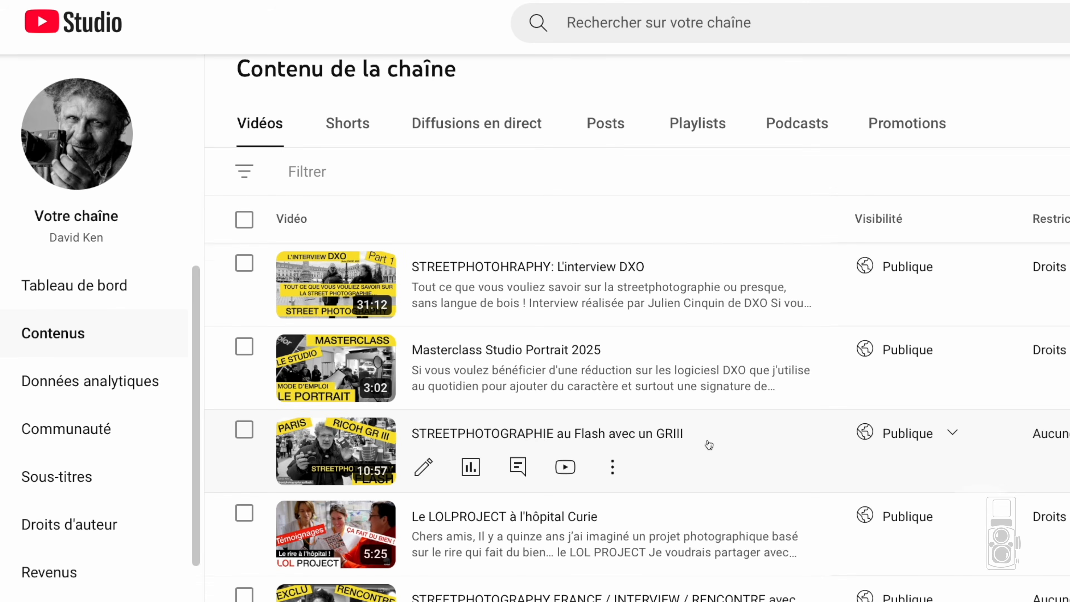
- Switch to YouTube Studio and look through the channel's list of published videos
scroll(707, 438, down, 2)
scroll(707, 442, down, 5)
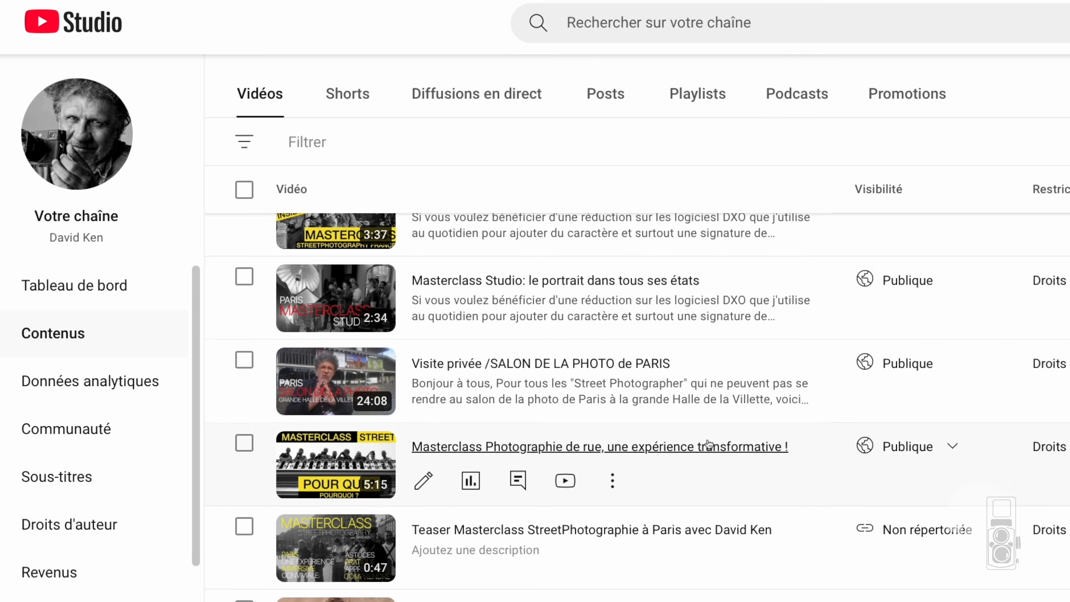
scroll(707, 442, down, 3)
scroll(707, 442, down, 3)
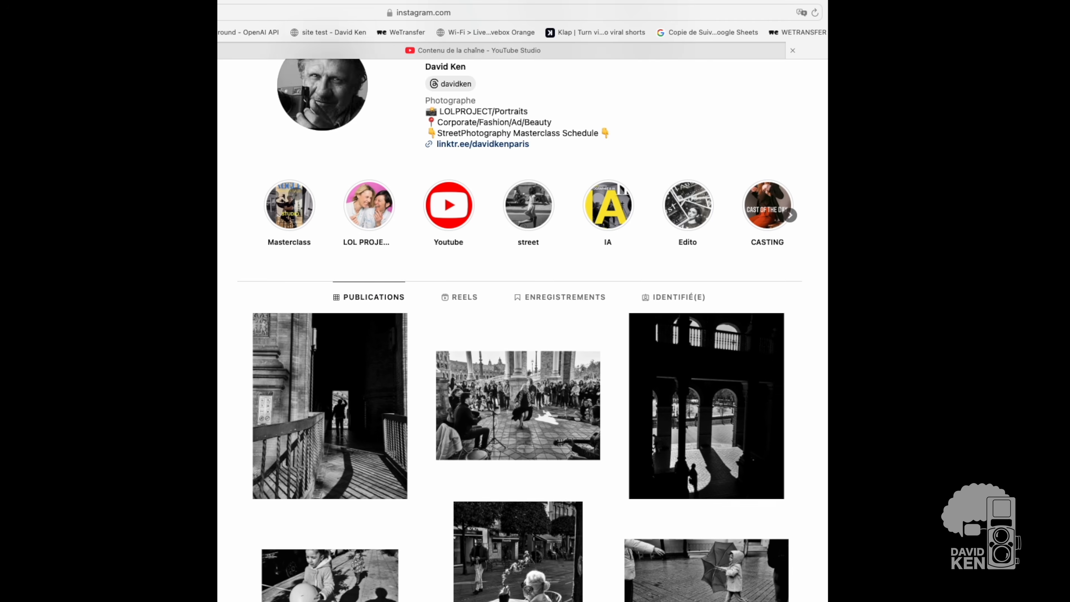
- Switch to the photographer's Instagram profile and look through the published black-and-white street photos
scroll(522, 329, down, 15)
scroll(522, 329, down, 15)
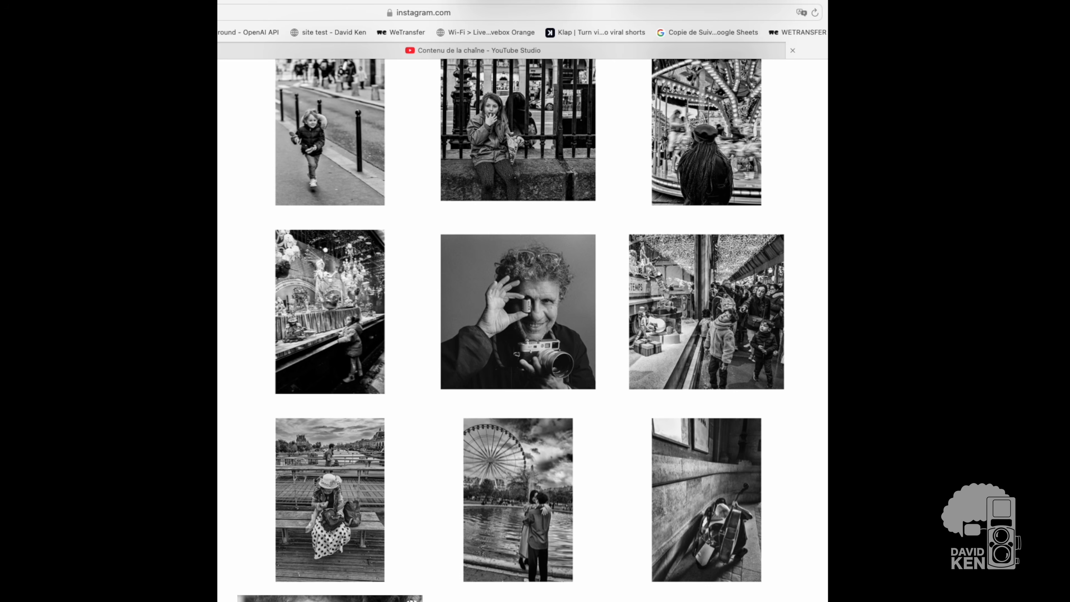
scroll(522, 329, down, 8)
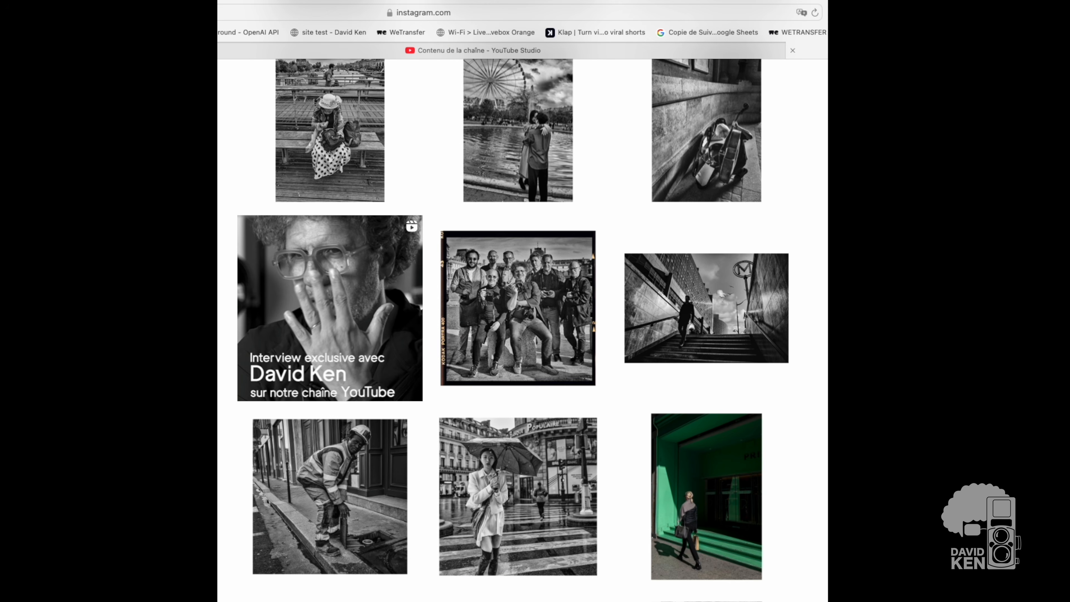